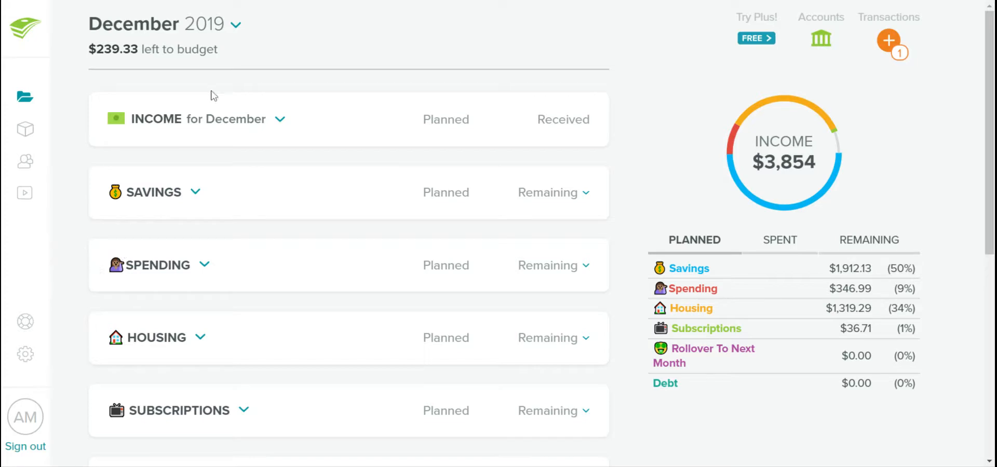
Review the December income entries and the transactions recorded under Cash Back
{"action": "left_click", "coordinate": [282, 124]}
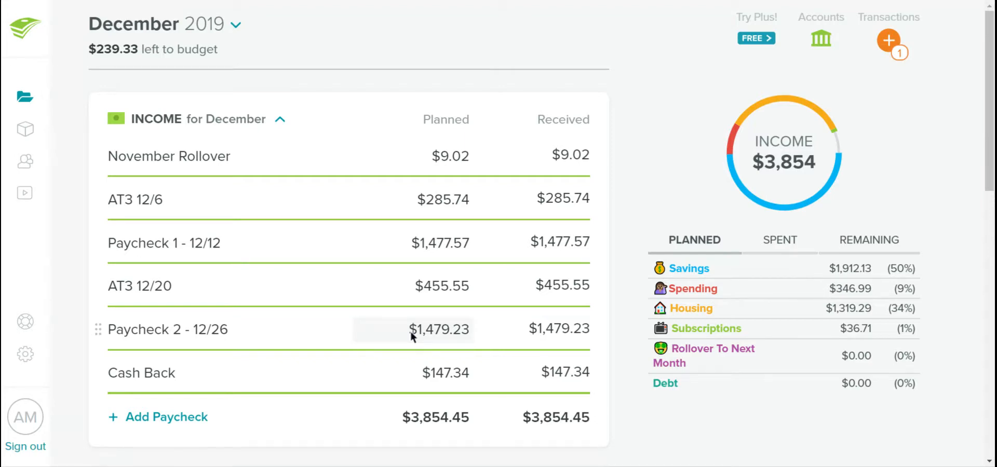
{"action": "left_click", "coordinate": [334, 380]}
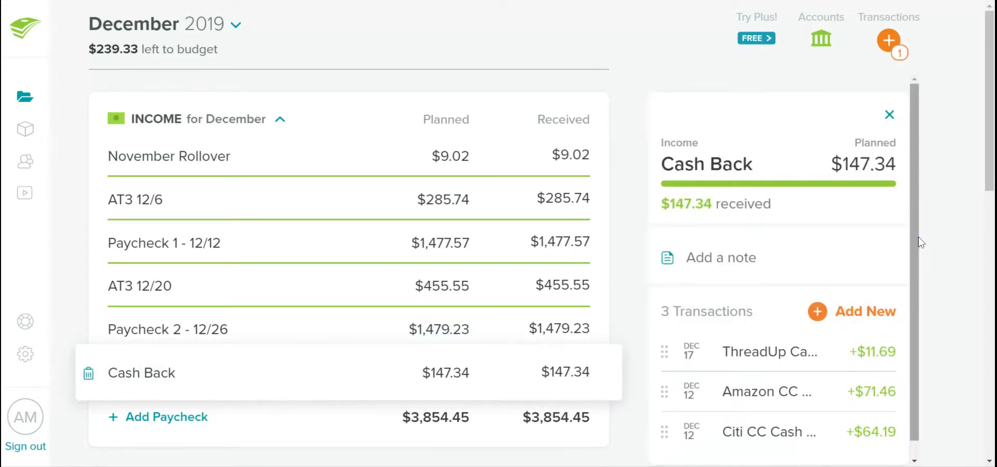
{"action": "left_click_drag", "start_coordinate": [918, 237], "coordinate": [917, 308]}
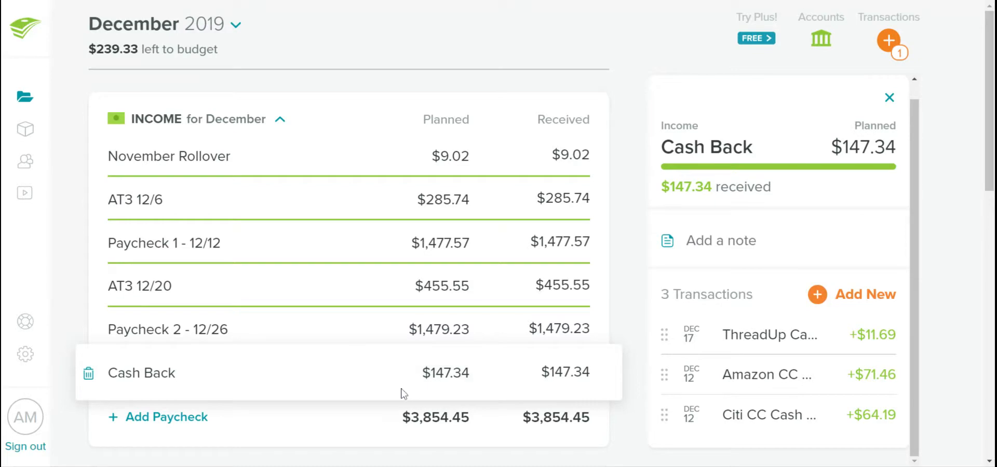
{"action": "left_click", "coordinate": [376, 429]}
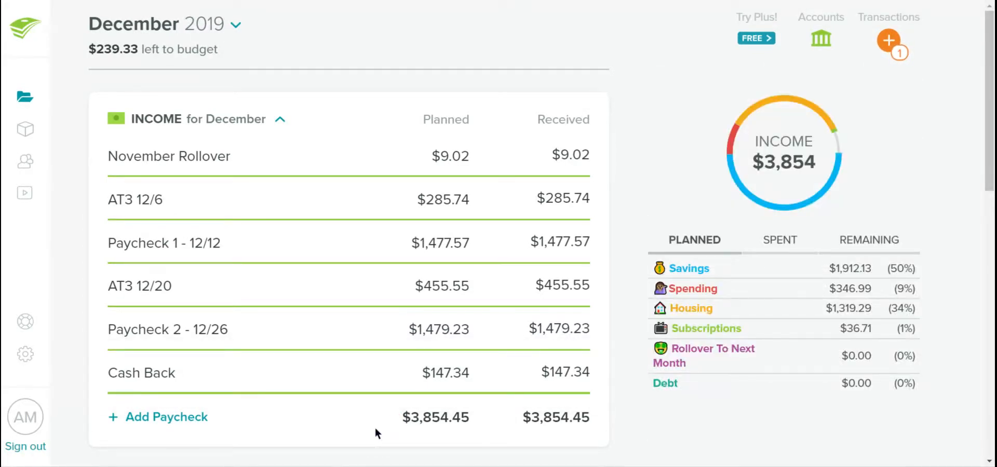
{"action": "left_click", "coordinate": [280, 121]}
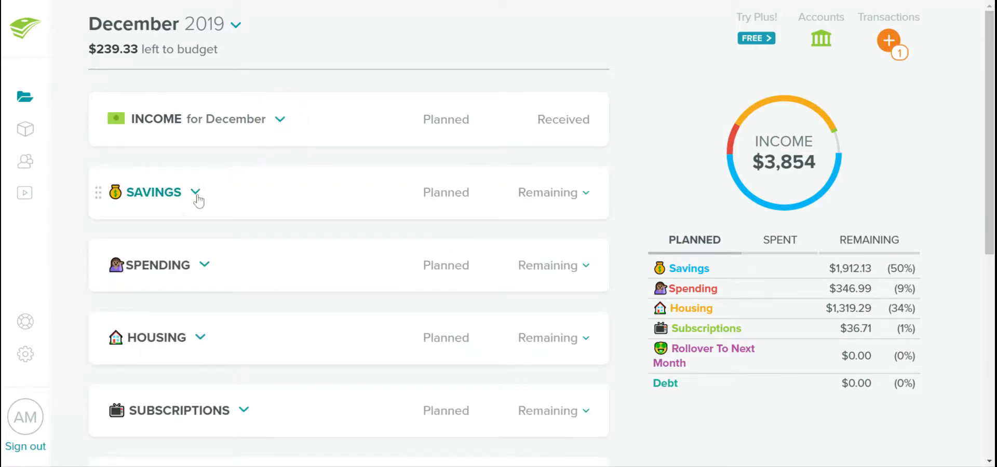
Review the Clothes Sinking Fund and Family + Gifts Sinking Fund transactions in the Savings category
{"action": "left_click", "coordinate": [195, 195]}
{"action": "scroll", "coordinate": [300, 276], "scroll_direction": "down", "scroll_amount": 2}
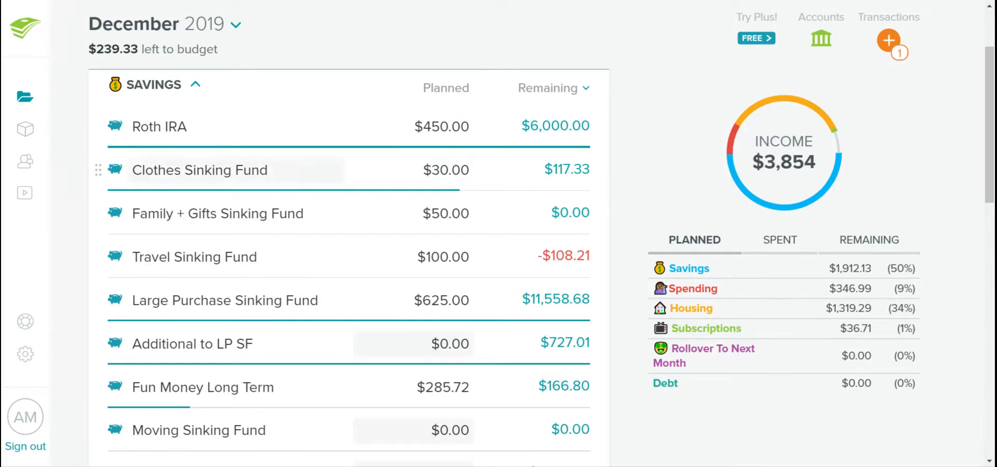
{"action": "left_click", "coordinate": [177, 171]}
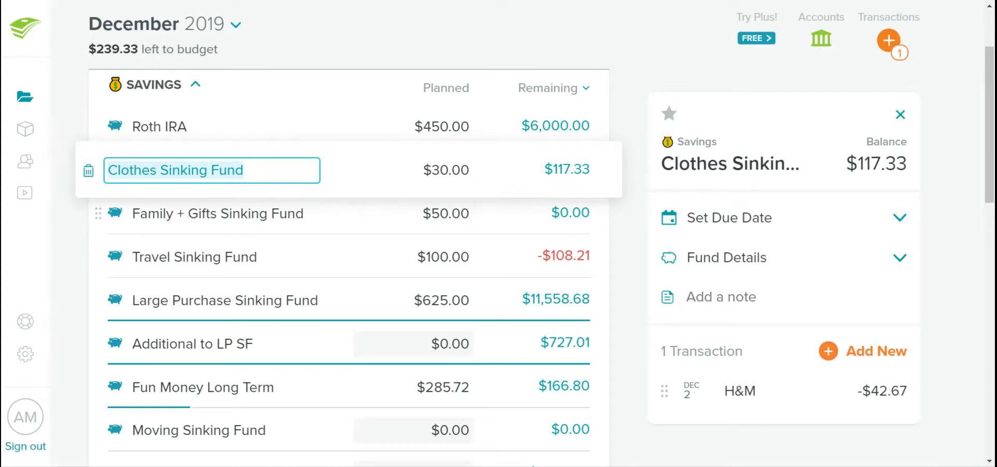
{"action": "left_click", "coordinate": [348, 215]}
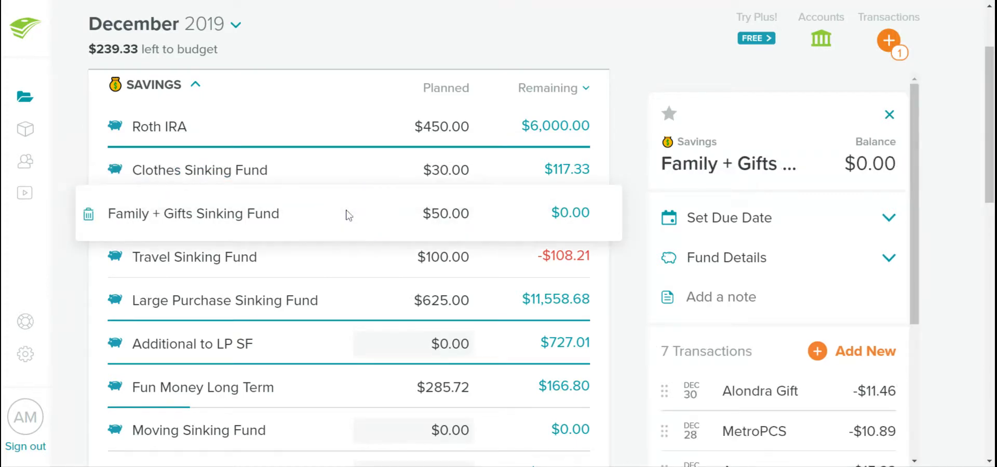
{"action": "scroll", "coordinate": [786, 459], "scroll_direction": "down", "scroll_amount": 4}
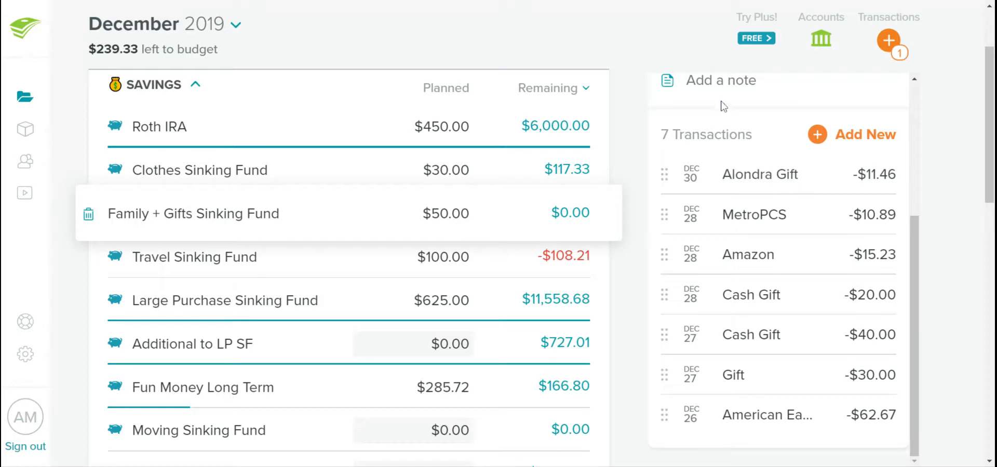
{"action": "scroll", "coordinate": [724, 104], "scroll_direction": "up", "scroll_amount": 4}
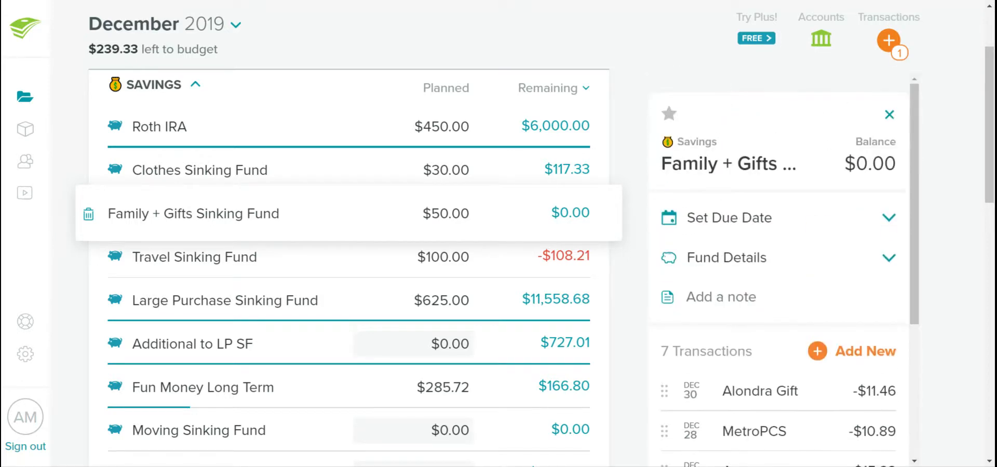
{"action": "left_click", "coordinate": [890, 114]}
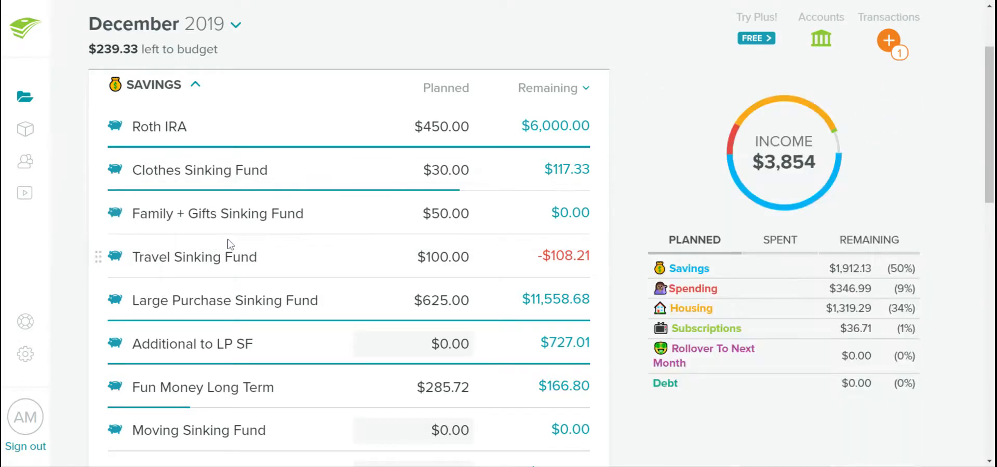
Examine the details of the Travel Sinking Fund, Large Purchase Sinking Fund and Additional to LP SF
{"action": "left_click", "coordinate": [347, 260]}
{"action": "scroll", "coordinate": [774, 408], "scroll_direction": "down", "scroll_amount": 2}
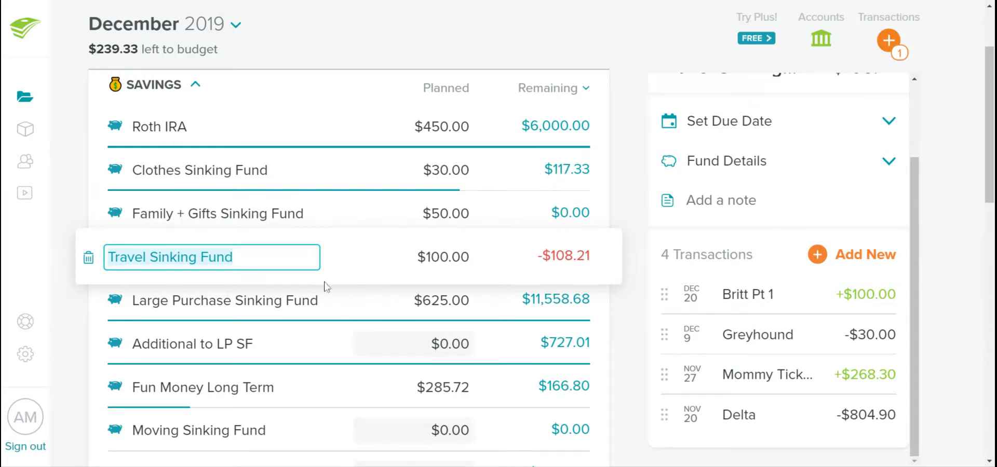
{"action": "left_click", "coordinate": [347, 304]}
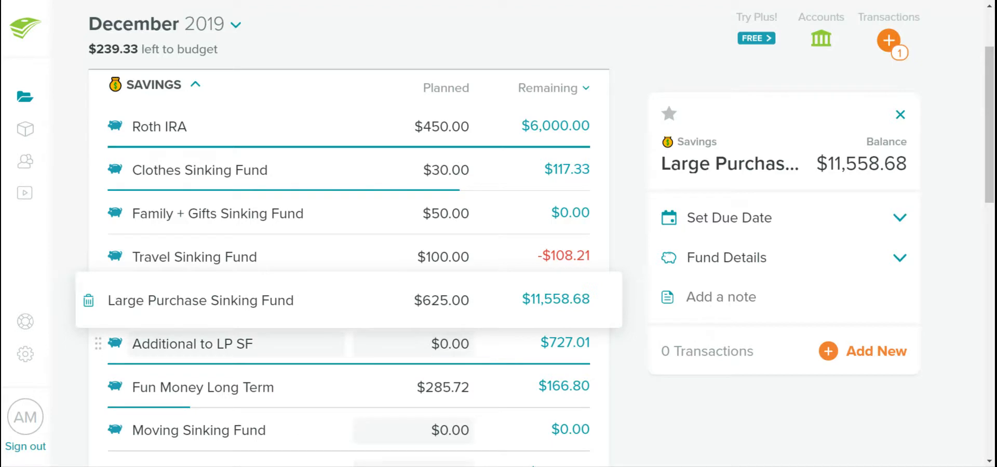
{"action": "left_click", "coordinate": [193, 344]}
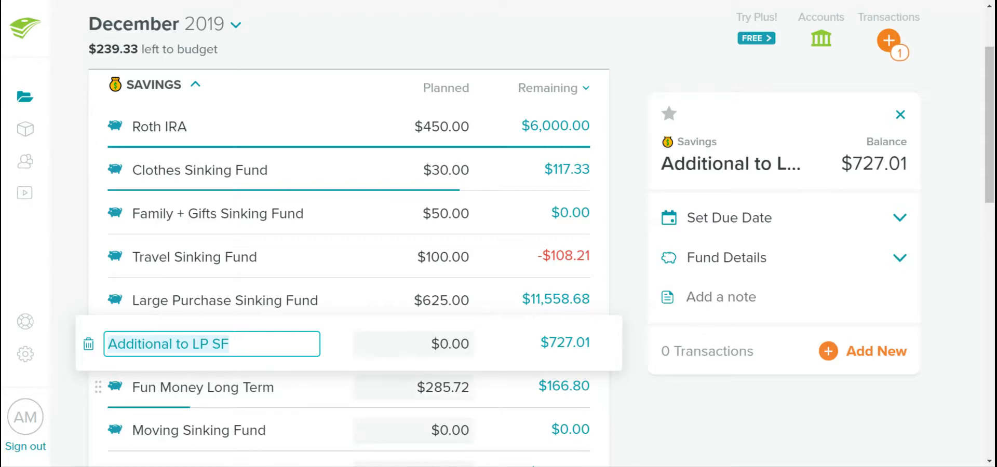
Set the planned amount for Fun Money Long Term to $285.74
{"action": "left_click", "coordinate": [465, 389]}
{"action": "left_click", "coordinate": [466, 392]}
{"action": "key", "text": "BackSpace"}
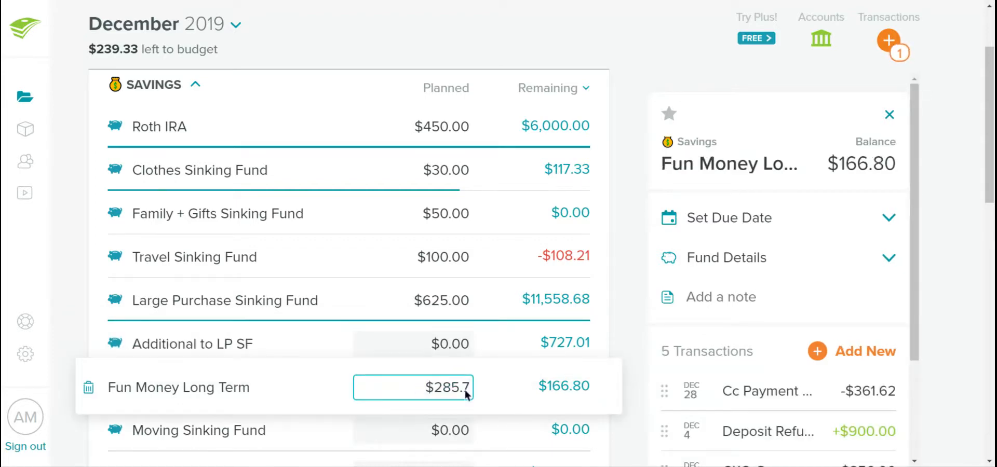
{"action": "type", "text": "4"}
{"action": "left_click", "coordinate": [332, 394]}
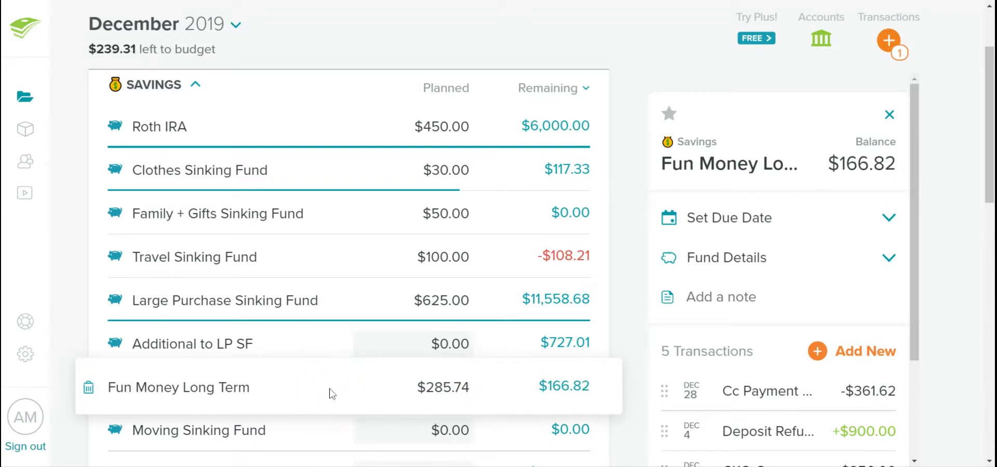
Review the Fun Money Long Term transactions, including the details of the CKO Gym expense
{"action": "scroll", "coordinate": [841, 396], "scroll_direction": "down", "scroll_amount": 3}
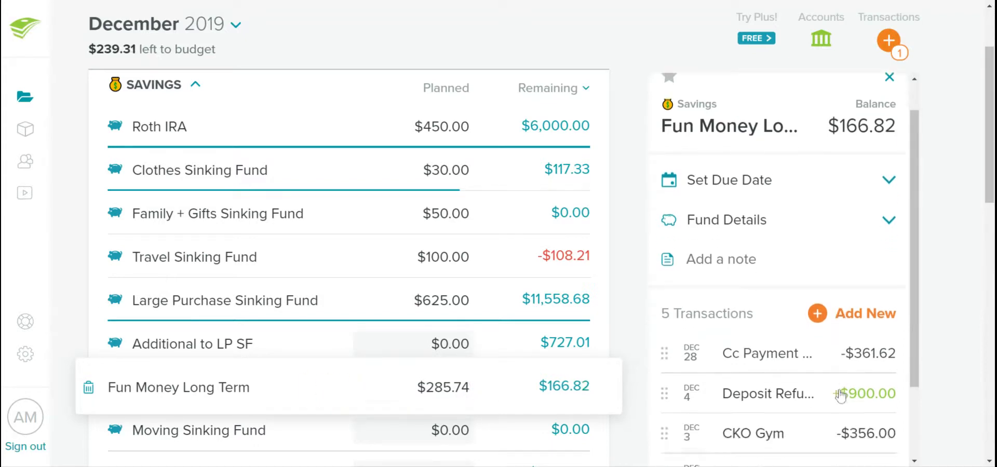
{"action": "scroll", "coordinate": [841, 396], "scroll_direction": "down", "scroll_amount": 3}
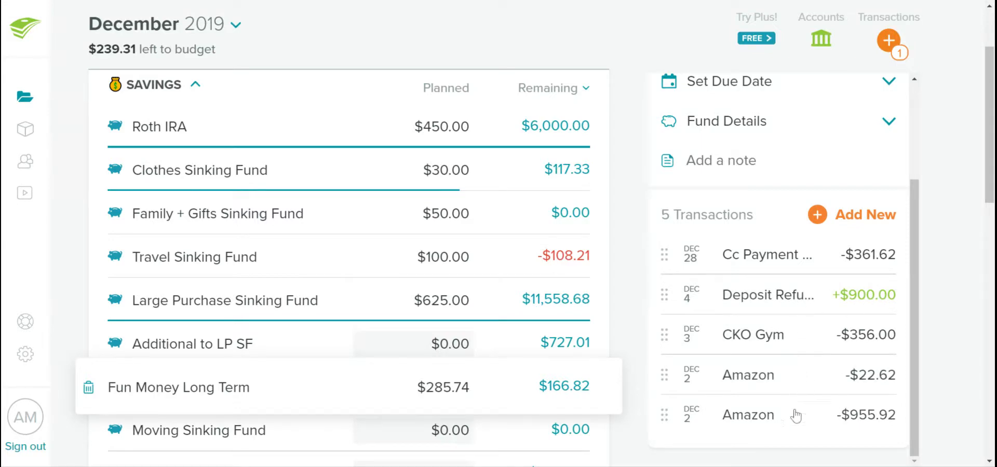
{"action": "left_click", "coordinate": [802, 344]}
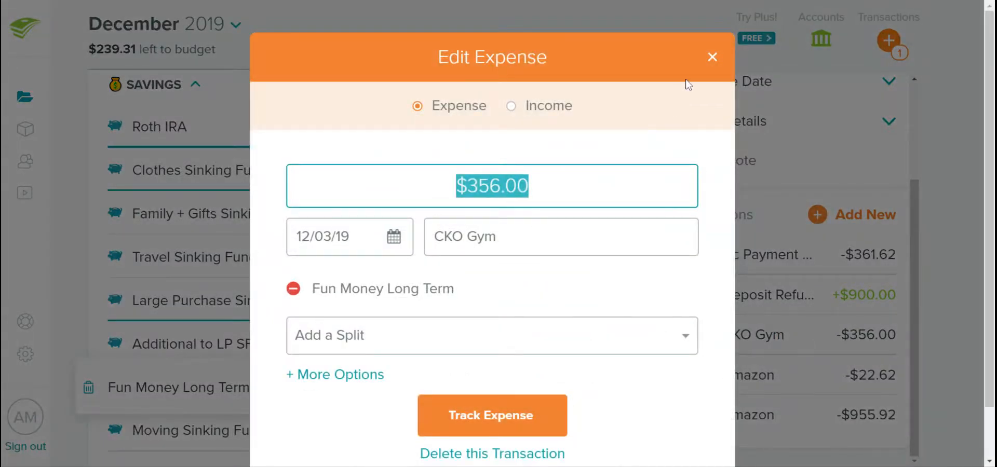
{"action": "left_click", "coordinate": [713, 57]}
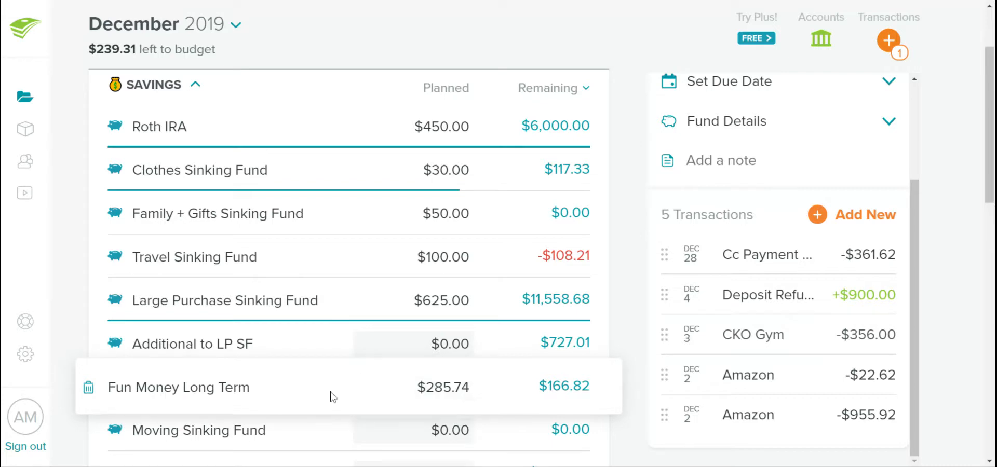
Review the transactions in the Moving Sinking Fund and the Emergency Fund
{"action": "left_click", "coordinate": [351, 432]}
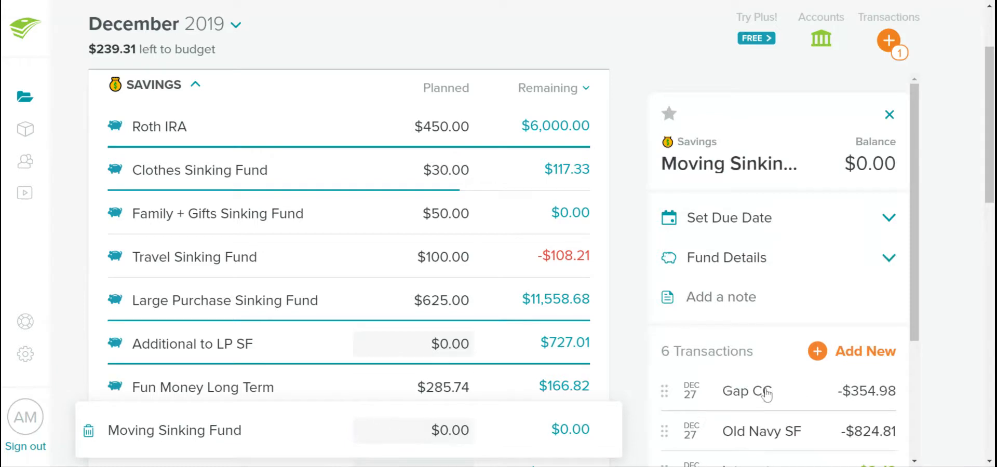
{"action": "scroll", "coordinate": [776, 397], "scroll_direction": "down", "scroll_amount": 3}
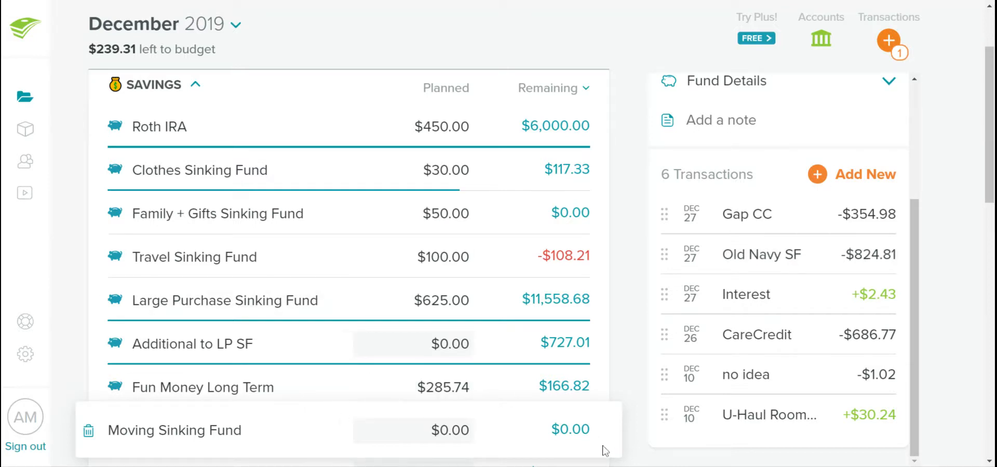
{"action": "scroll", "coordinate": [331, 431], "scroll_direction": "down", "scroll_amount": 1}
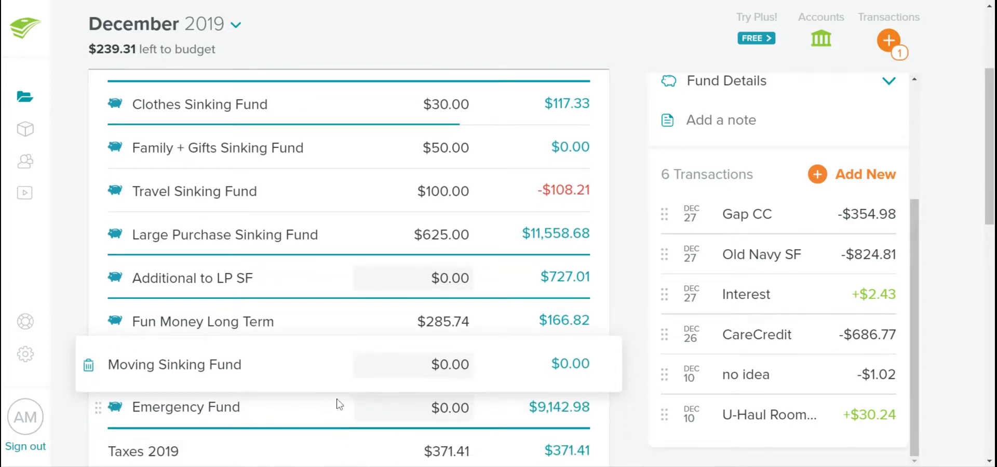
{"action": "left_click", "coordinate": [338, 408]}
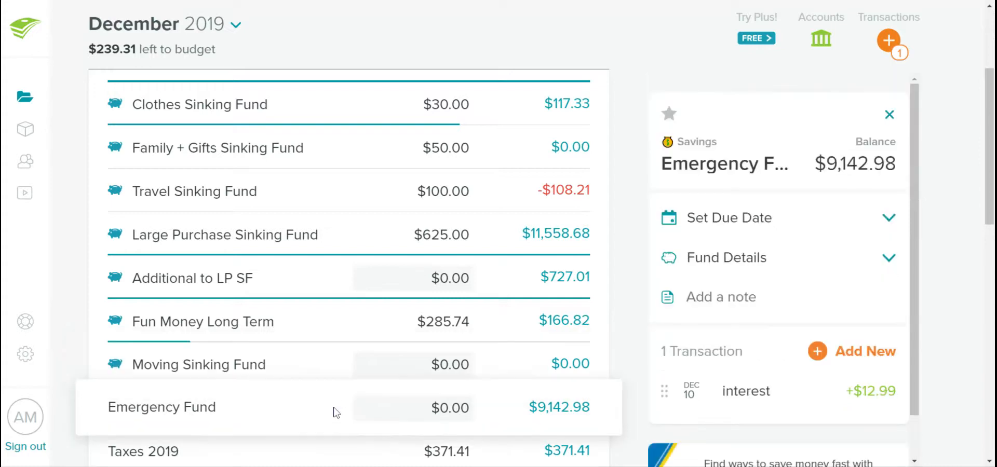
Set the planned amount for Taxes 2019 in Savings to $455.55
{"action": "scroll", "coordinate": [353, 416], "scroll_direction": "down", "scroll_amount": 1}
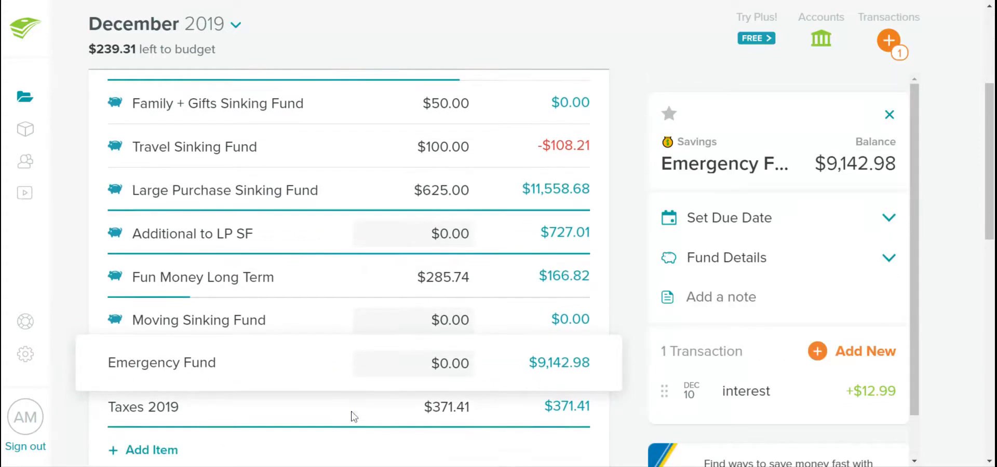
{"action": "scroll", "coordinate": [353, 416], "scroll_direction": "down", "scroll_amount": 1}
{"action": "left_click", "coordinate": [333, 378]}
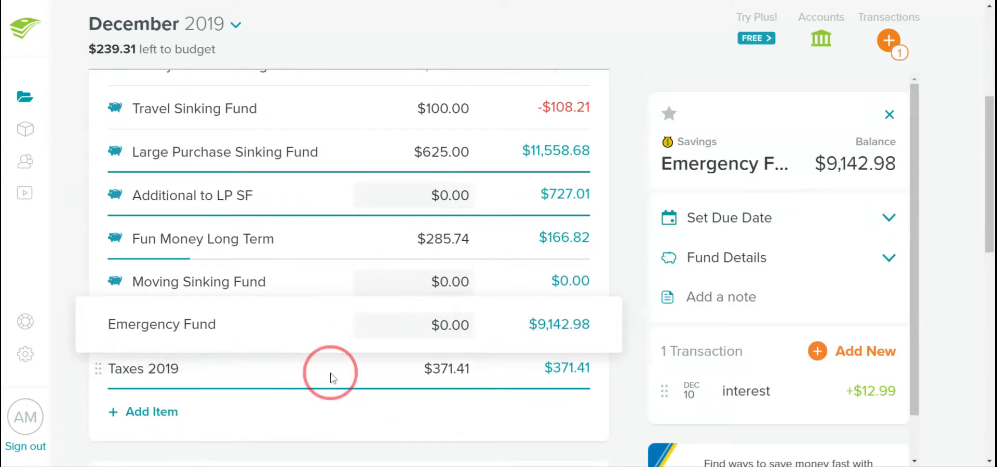
{"action": "left_click", "coordinate": [439, 368]}
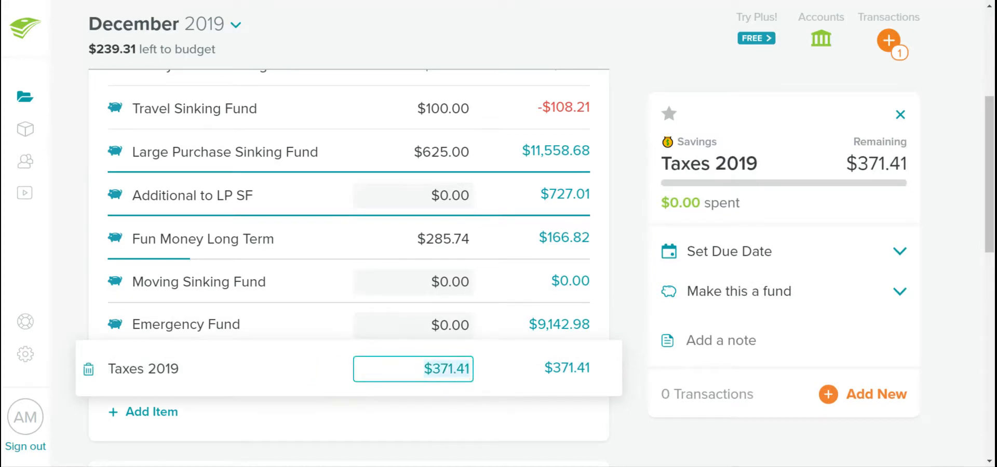
{"action": "type", "text": "3"}
{"action": "key", "text": "BackSpace"}
{"action": "type", "text": "455.55"}
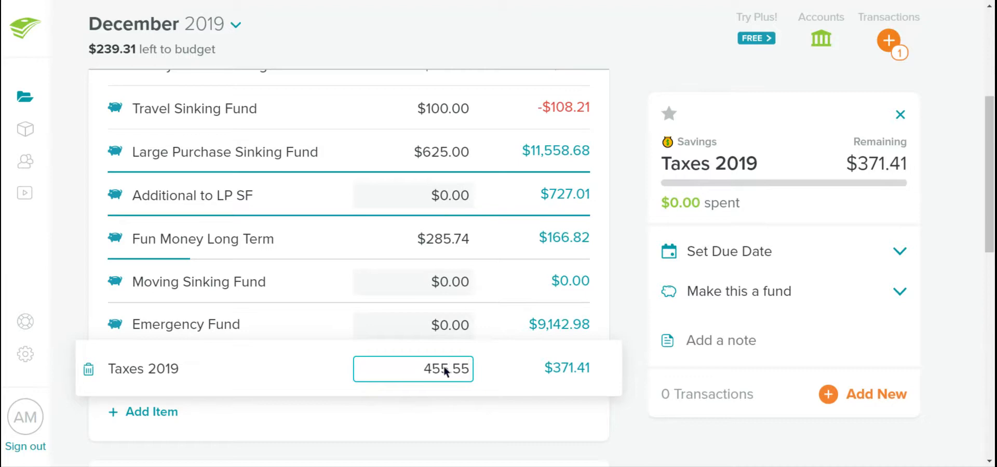
{"action": "key", "text": "Tab"}
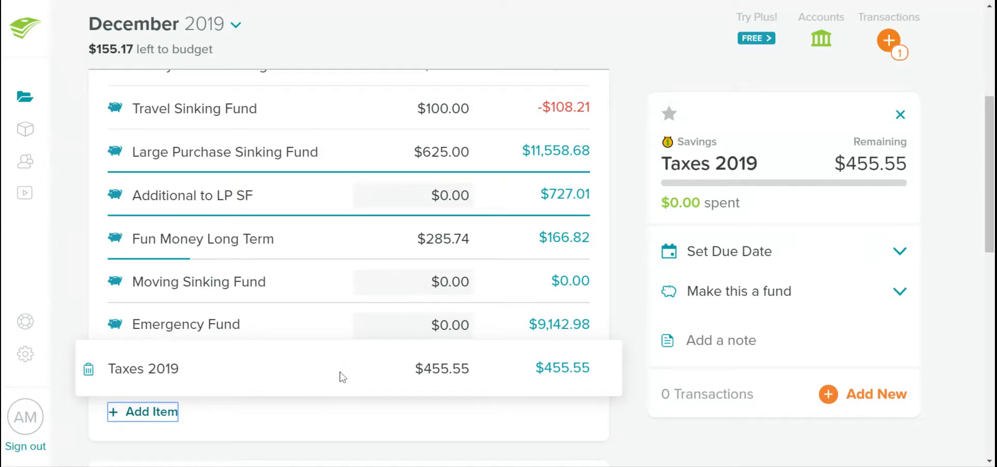
Collapse the Savings category and set the planned amount for Groceries under Spending to $108.72
{"action": "scroll", "coordinate": [340, 374], "scroll_direction": "up", "scroll_amount": 5}
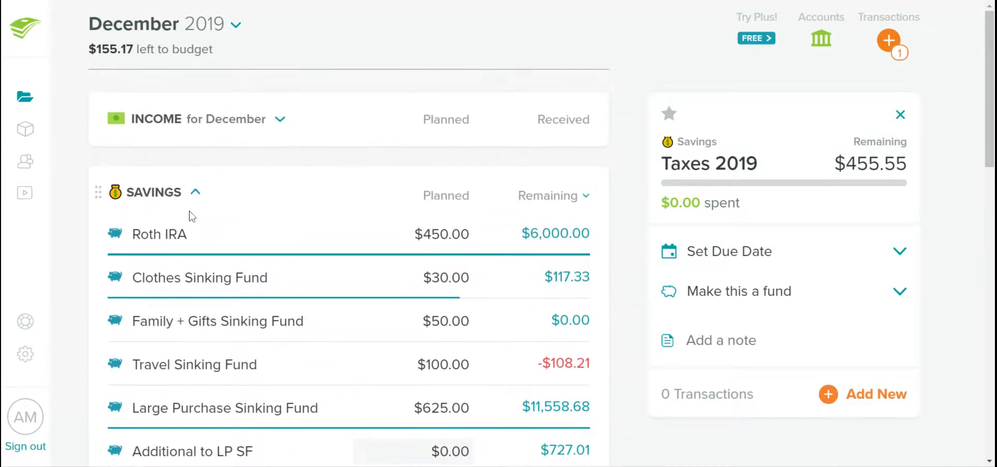
{"action": "left_click", "coordinate": [196, 192]}
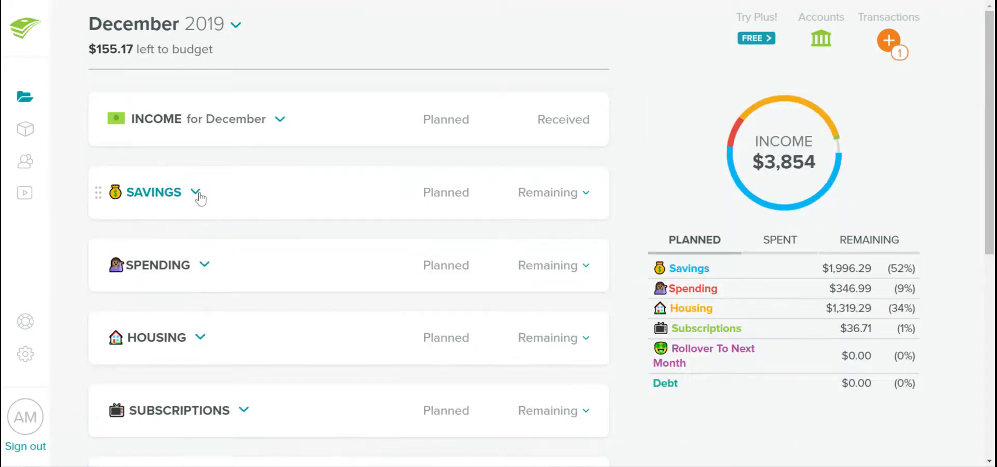
{"action": "left_click", "coordinate": [205, 267]}
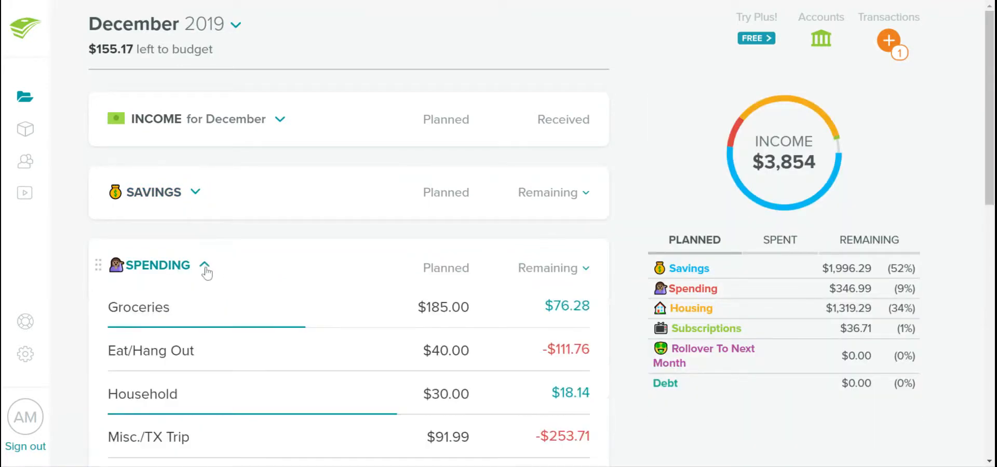
{"action": "scroll", "coordinate": [206, 271], "scroll_direction": "down", "scroll_amount": 3}
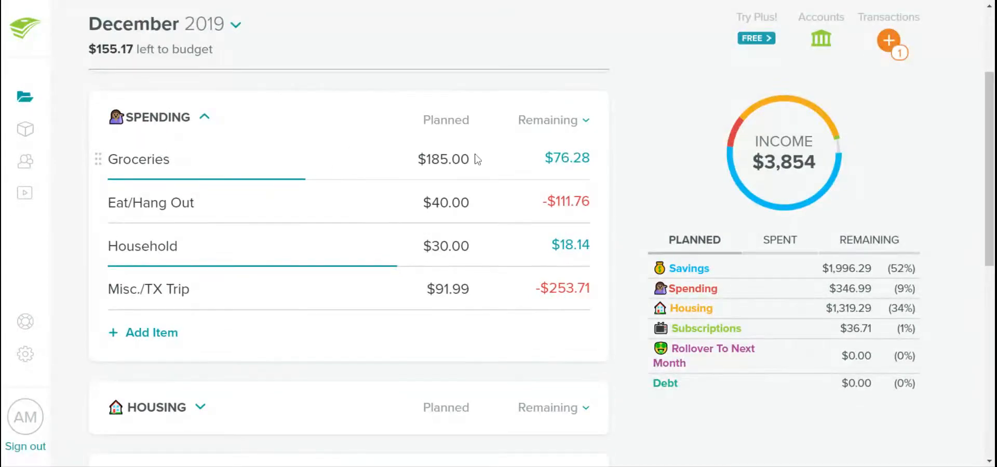
{"action": "left_click", "coordinate": [448, 159]}
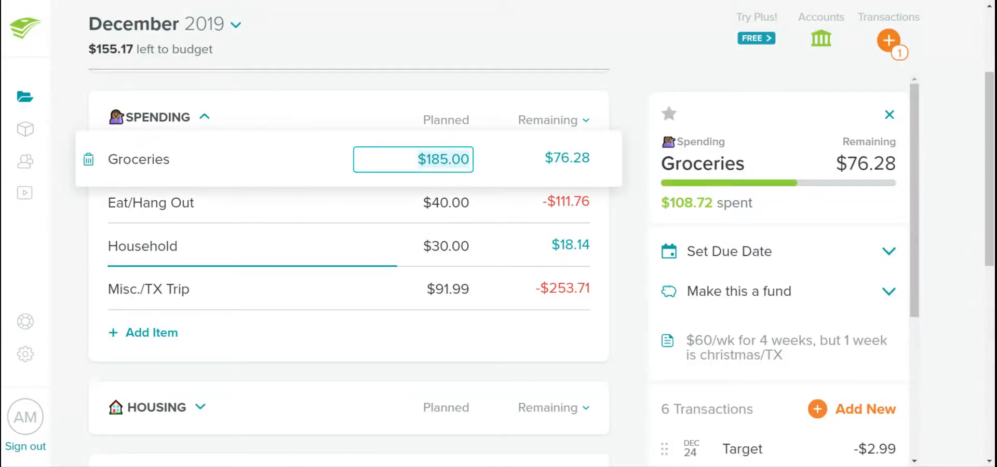
{"action": "type", "text": "108.72"}
{"action": "key", "text": "Tab"}
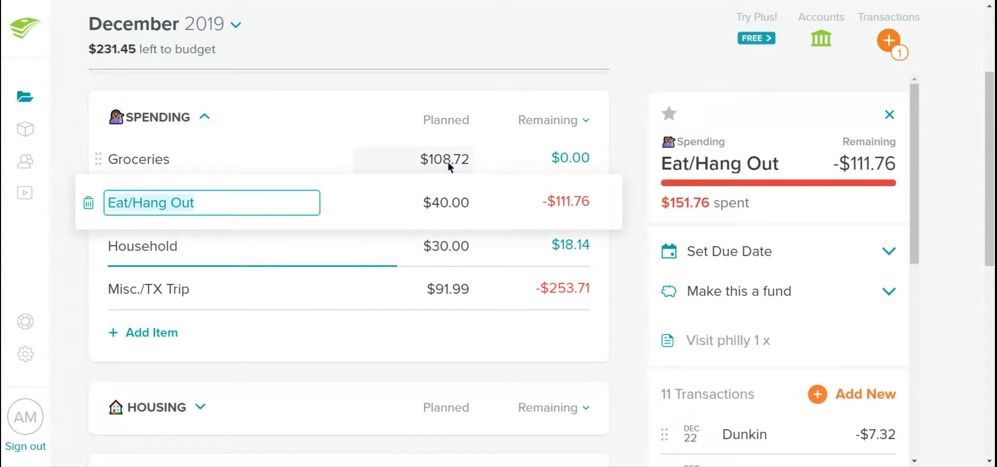
Set the planned amount for Eat/Hang Out under Spending to $1,117.76
{"action": "left_click", "coordinate": [338, 157]}
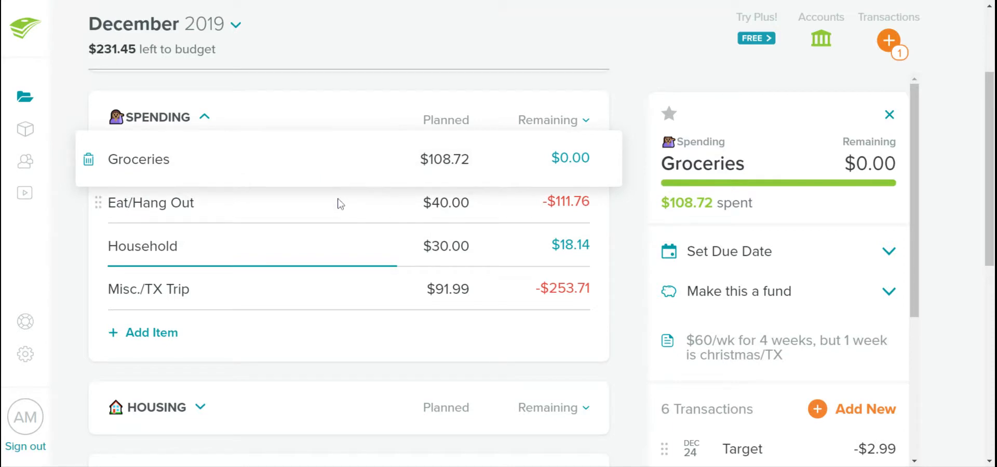
{"action": "left_click", "coordinate": [351, 210]}
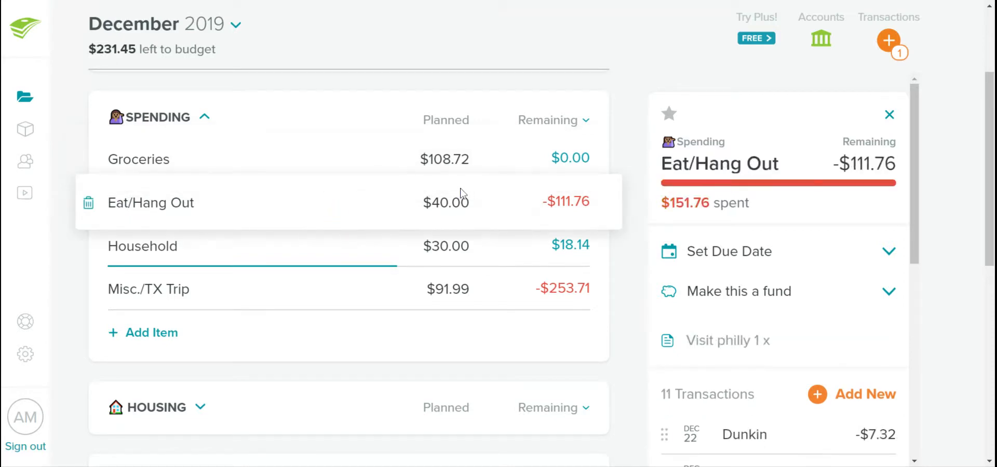
{"action": "left_click", "coordinate": [448, 203]}
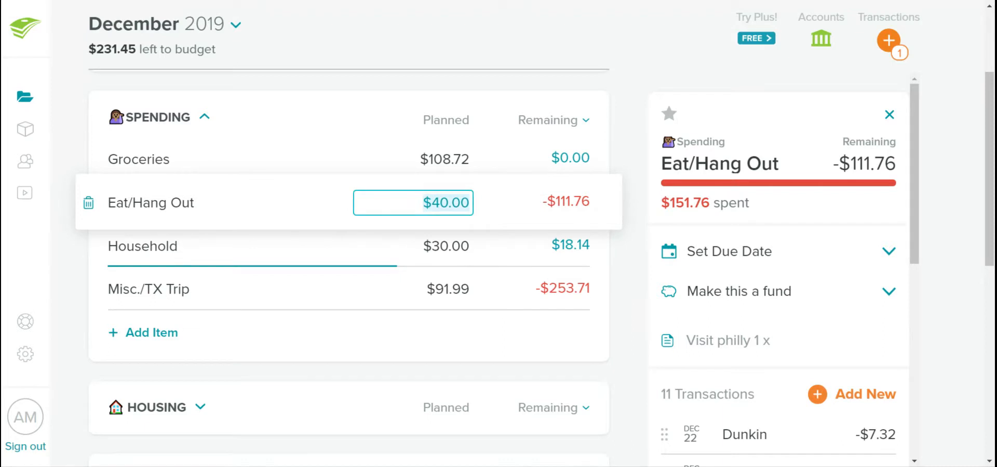
{"action": "type", "text": "1,117."}
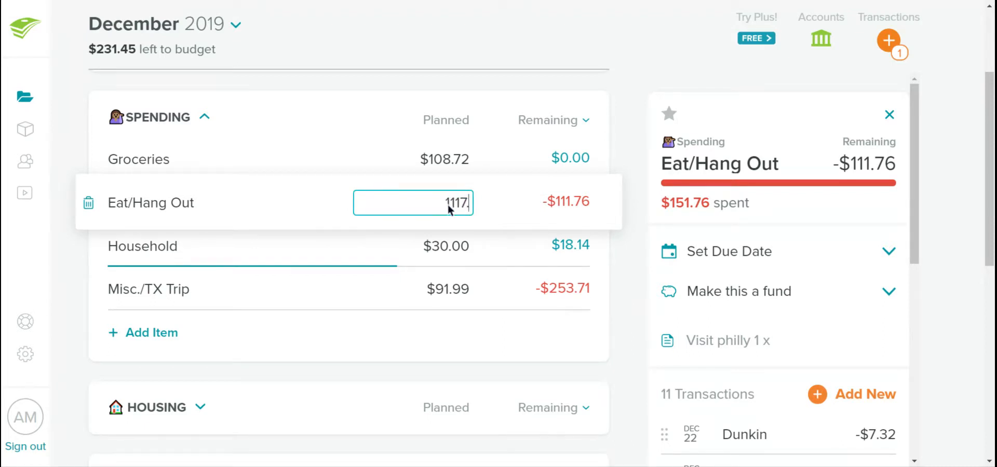
{"action": "type", "text": "76"}
{"action": "key", "text": "Tab"}
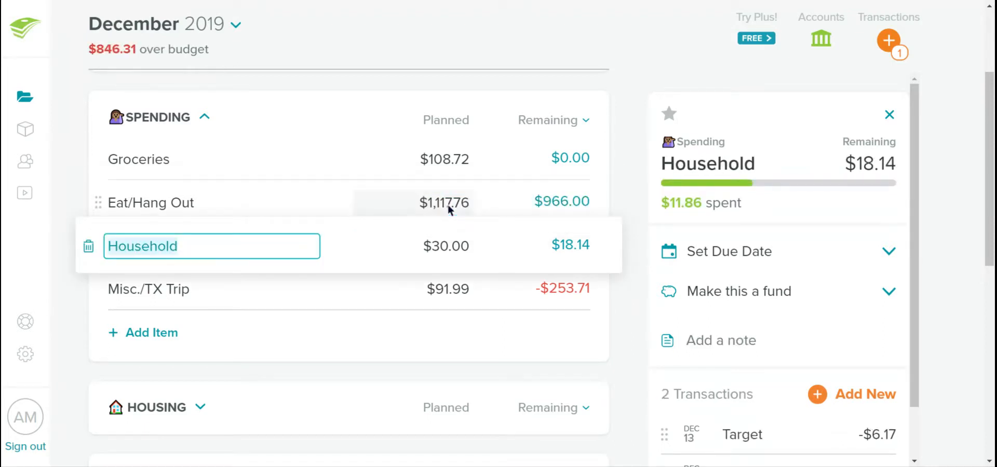
Correct the planned amount for Eat/Hang Out to $151.76
{"action": "left_click", "coordinate": [450, 210]}
{"action": "key", "text": "BackSpace"}
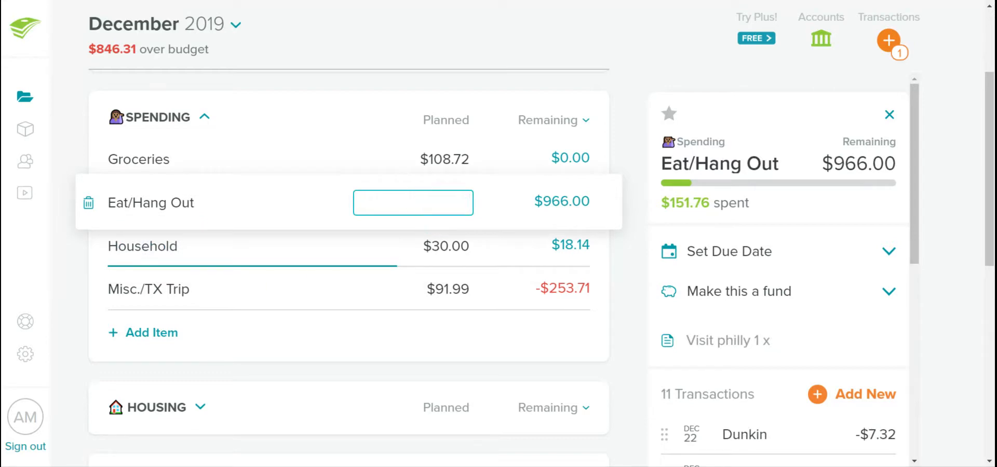
{"action": "type", "text": "151.76"}
{"action": "key", "text": "Tab"}
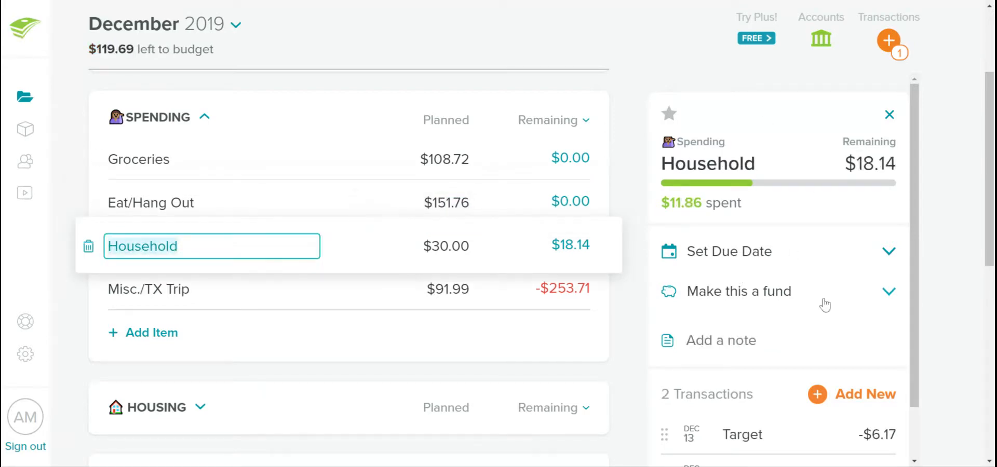
Glance at the Household transactions and review the full list of Eat/Hang Out transactions
{"action": "scroll", "coordinate": [825, 305], "scroll_direction": "down", "scroll_amount": 5}
{"action": "scroll", "coordinate": [384, 202], "scroll_direction": "up", "scroll_amount": 2}
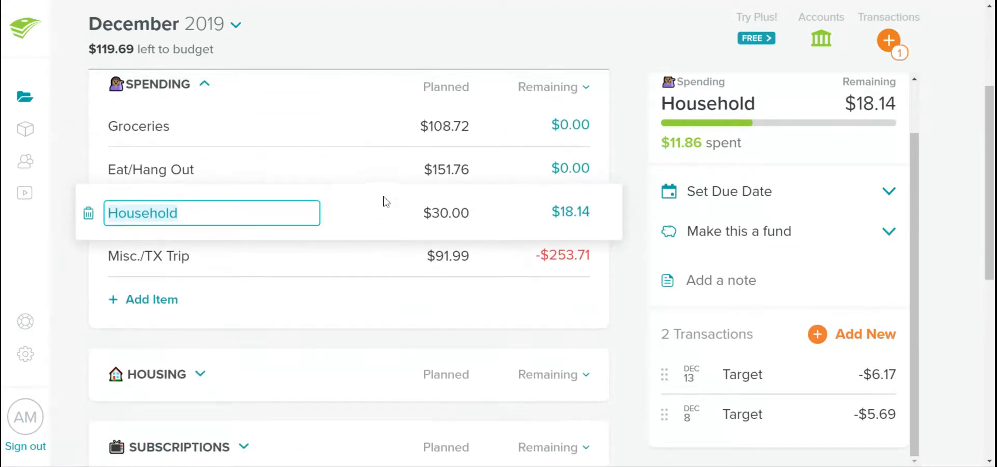
{"action": "left_click", "coordinate": [339, 178]}
{"action": "scroll", "coordinate": [762, 423], "scroll_direction": "down", "scroll_amount": 2}
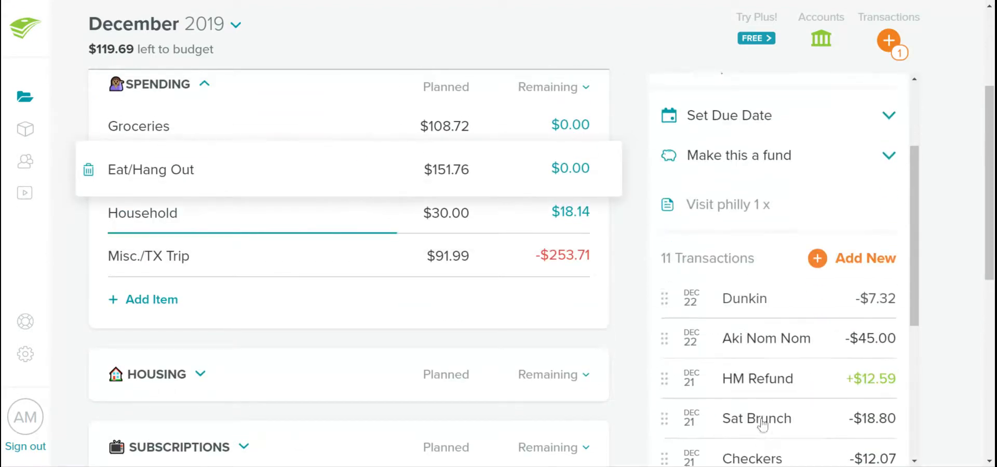
{"action": "scroll", "coordinate": [762, 424], "scroll_direction": "down", "scroll_amount": 3}
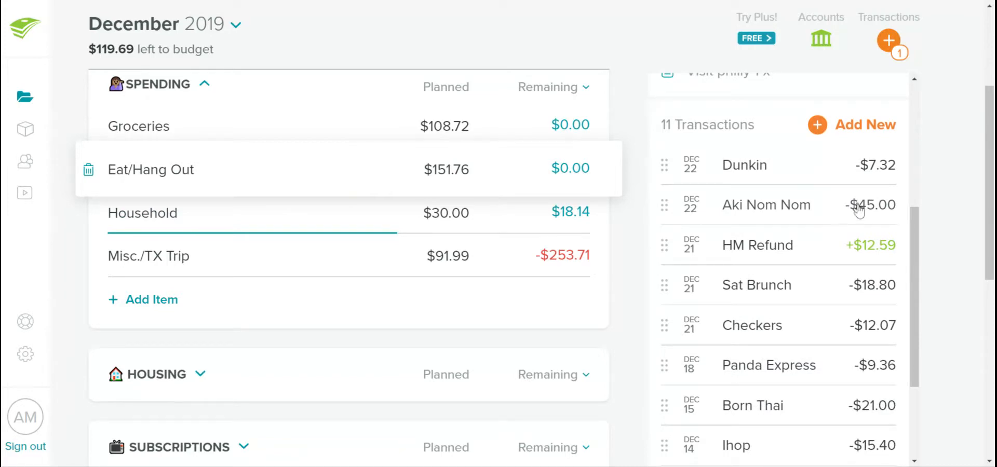
{"action": "scroll", "coordinate": [834, 351], "scroll_direction": "down", "scroll_amount": 3}
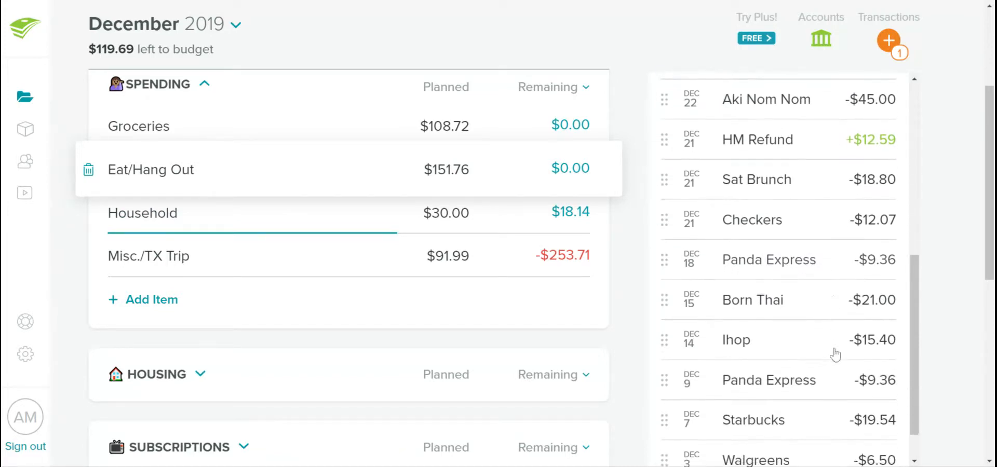
{"action": "scroll", "coordinate": [834, 354], "scroll_direction": "up", "scroll_amount": 1}
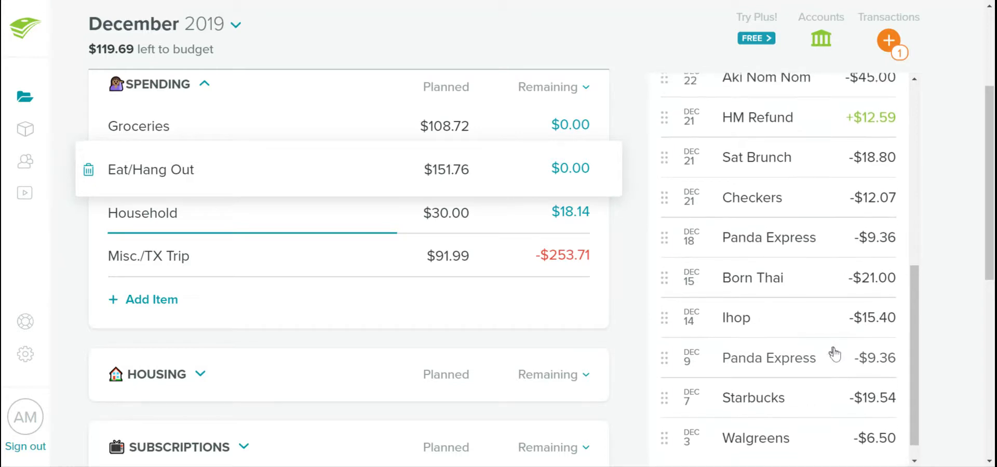
{"action": "scroll", "coordinate": [834, 355], "scroll_direction": "down", "scroll_amount": 1}
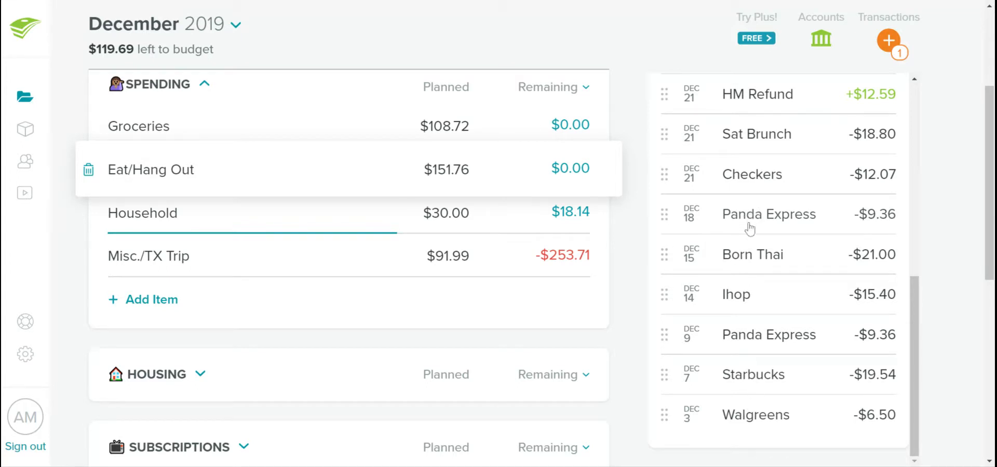
{"action": "scroll", "coordinate": [749, 228], "scroll_direction": "up", "scroll_amount": 1}
{"action": "scroll", "coordinate": [749, 227], "scroll_direction": "up", "scroll_amount": 4}
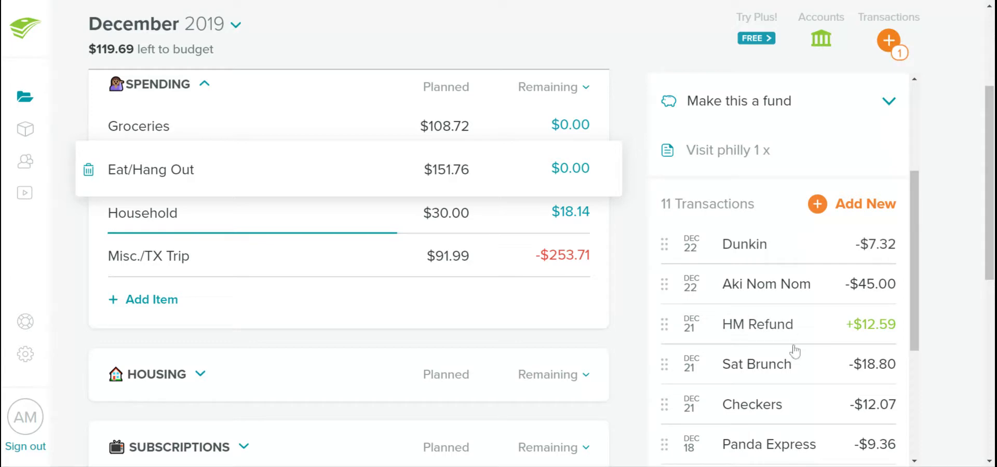
{"action": "scroll", "coordinate": [763, 324], "scroll_direction": "up", "scroll_amount": 4}
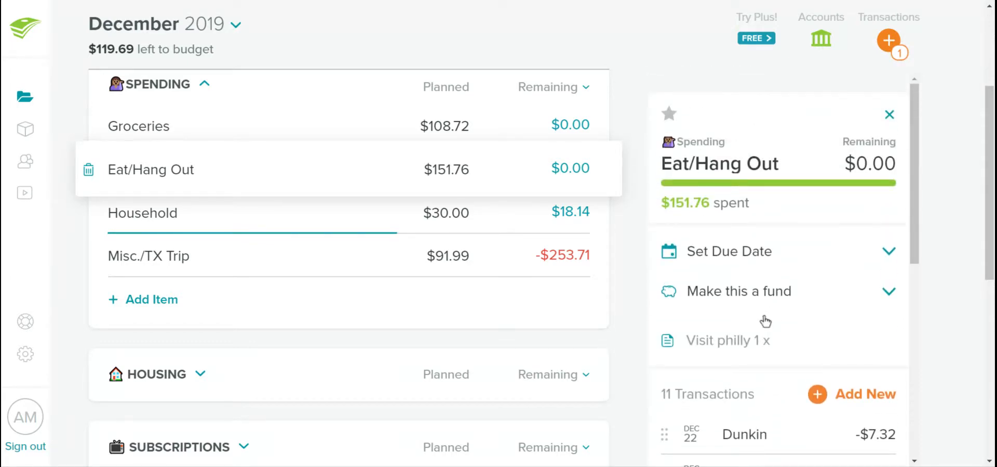
{"action": "scroll", "coordinate": [765, 322], "scroll_direction": "down", "scroll_amount": 8}
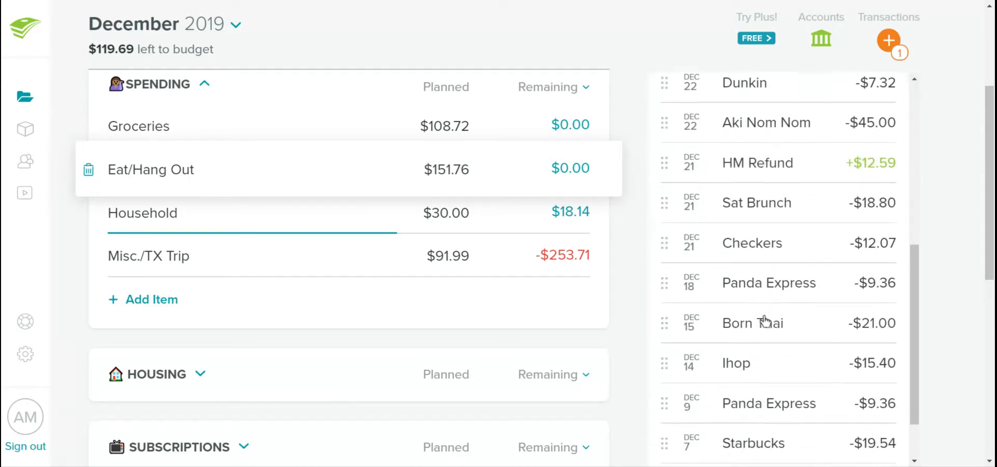
{"action": "scroll", "coordinate": [765, 322], "scroll_direction": "up", "scroll_amount": 8}
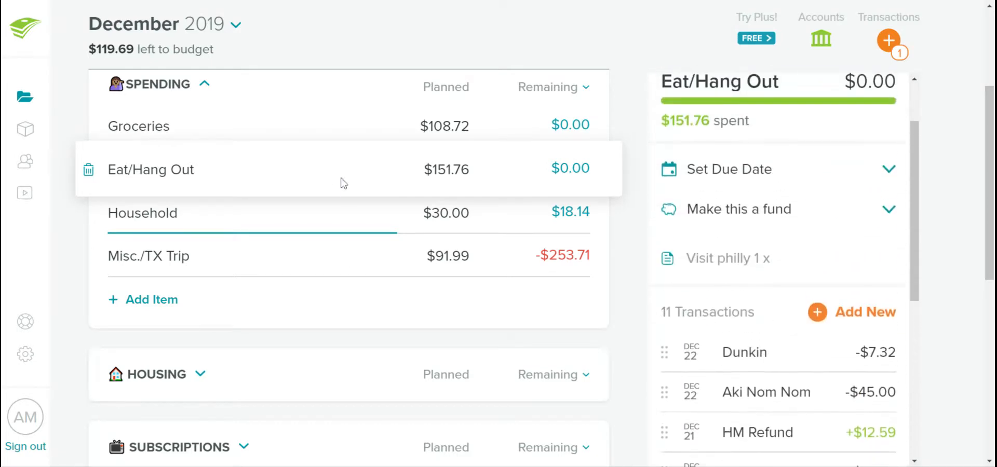
Set the planned amount for Household under Spending to $11.86 and keep the Household item selected
{"action": "left_click", "coordinate": [445, 212]}
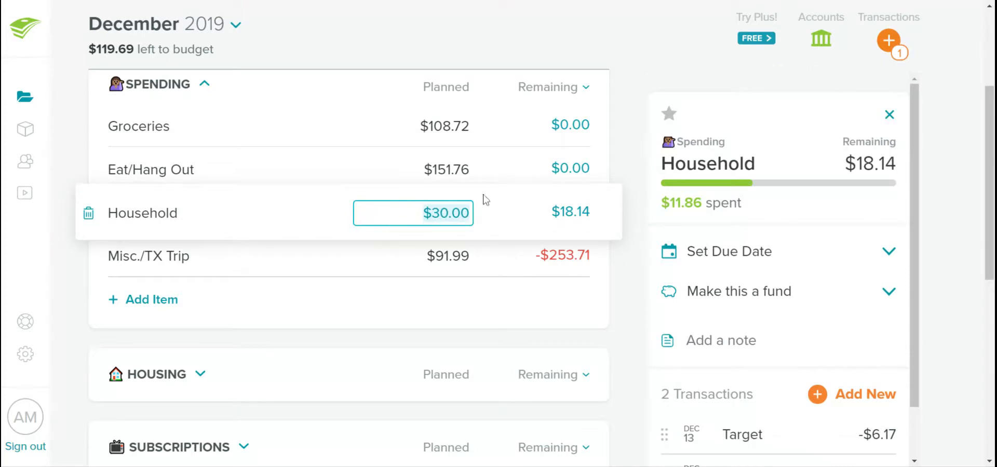
{"action": "type", "text": "11.86"}
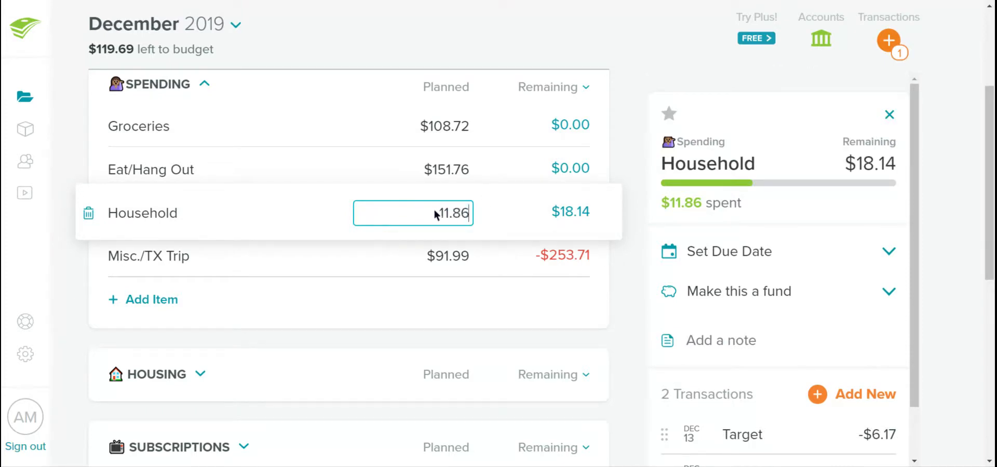
{"action": "key", "text": "Tab"}
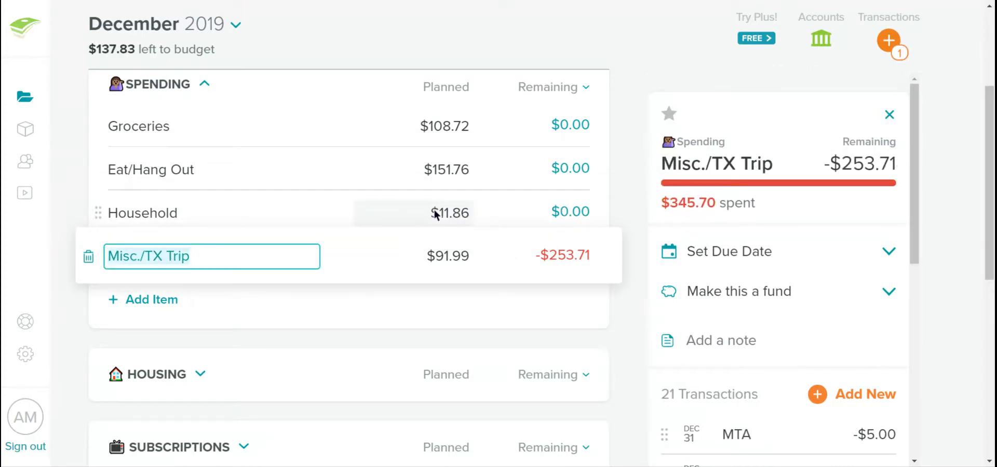
{"action": "left_click", "coordinate": [319, 210]}
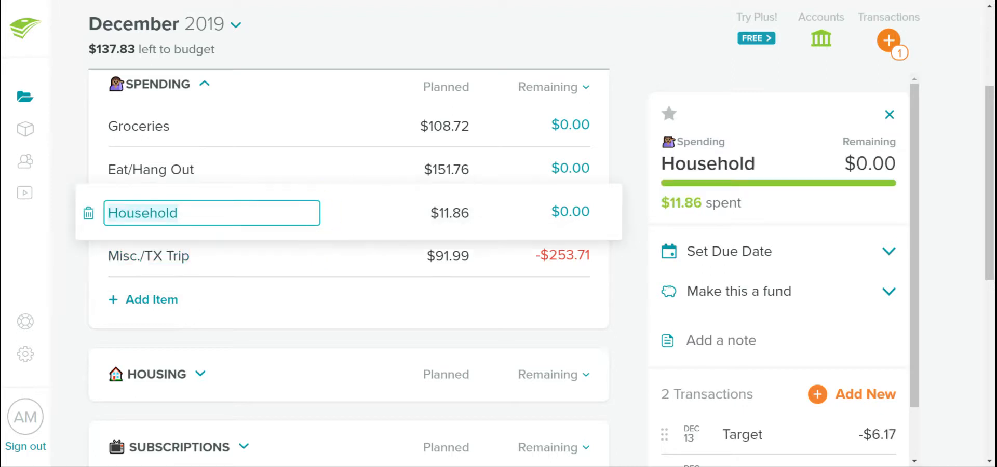
{"action": "left_click", "coordinate": [329, 211]}
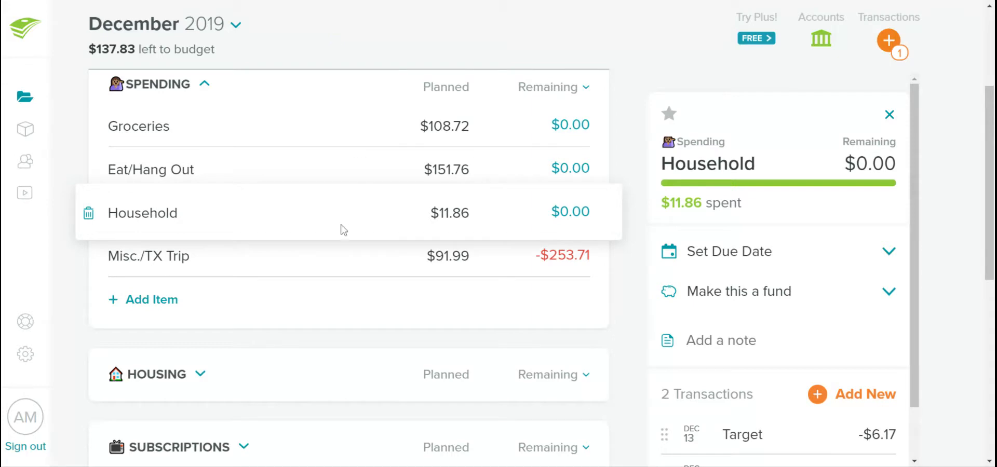
Review the full list of December transactions in the Misc./TX Trip item under Spending
{"action": "left_click", "coordinate": [341, 262]}
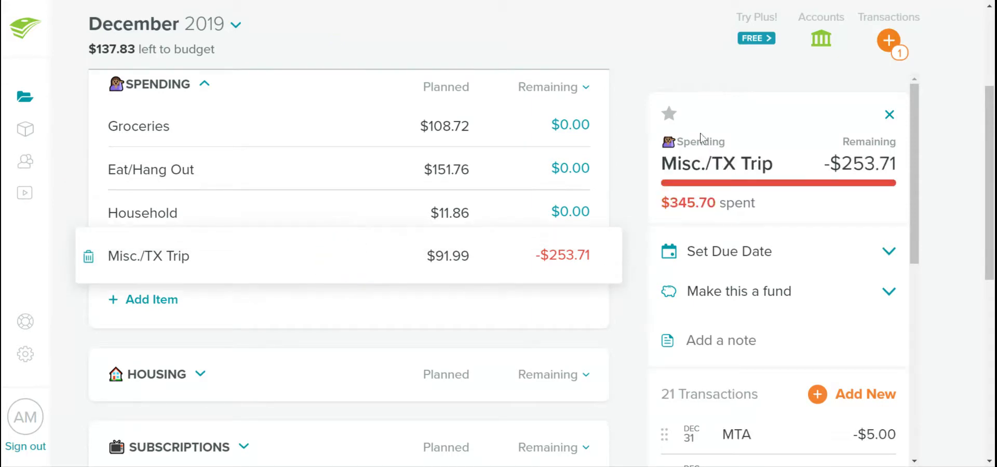
{"action": "scroll", "coordinate": [812, 317], "scroll_direction": "down", "scroll_amount": 3}
{"action": "scroll", "coordinate": [812, 317], "scroll_direction": "down", "scroll_amount": 2}
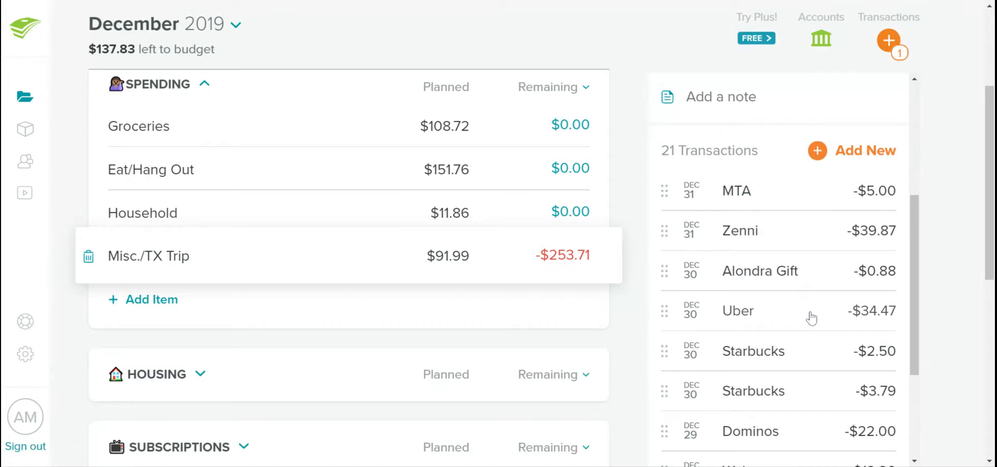
{"action": "scroll", "coordinate": [812, 318], "scroll_direction": "down", "scroll_amount": 10}
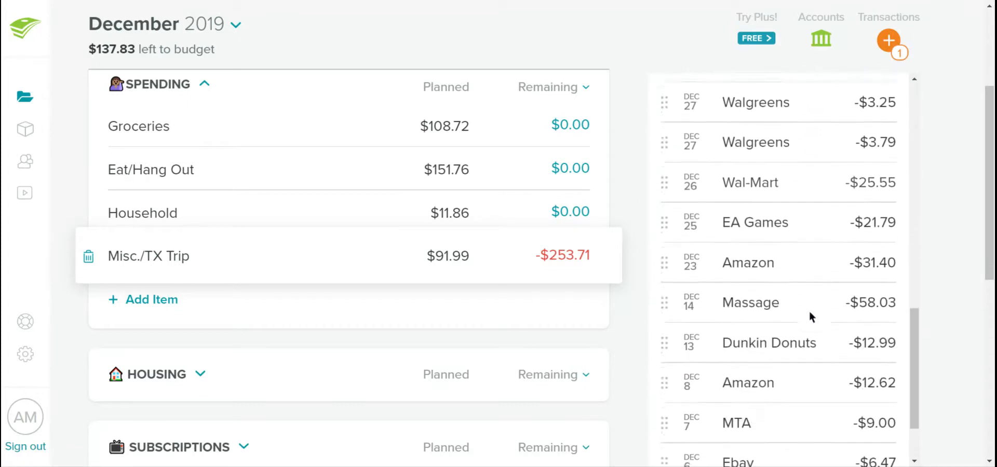
{"action": "scroll", "coordinate": [810, 313], "scroll_direction": "up", "scroll_amount": 10}
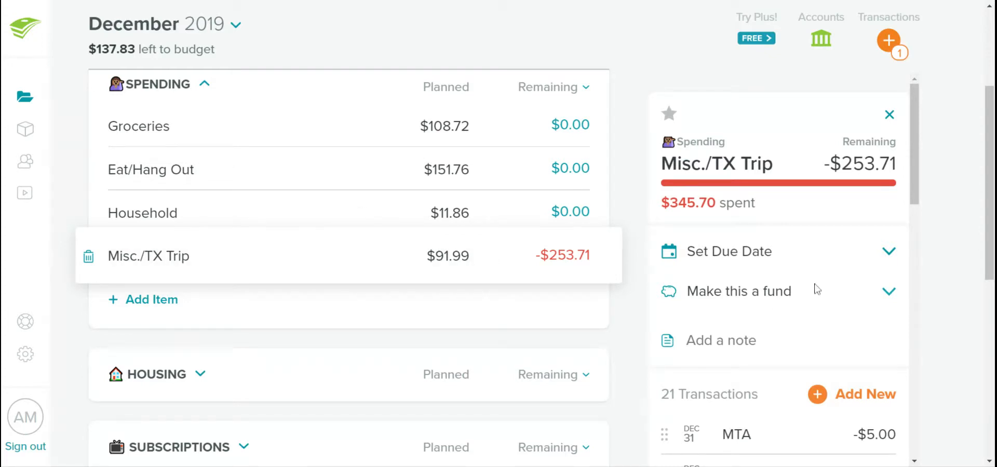
{"action": "scroll", "coordinate": [758, 402], "scroll_direction": "down", "scroll_amount": 10}
{"action": "scroll", "coordinate": [759, 400], "scroll_direction": "up", "scroll_amount": 2}
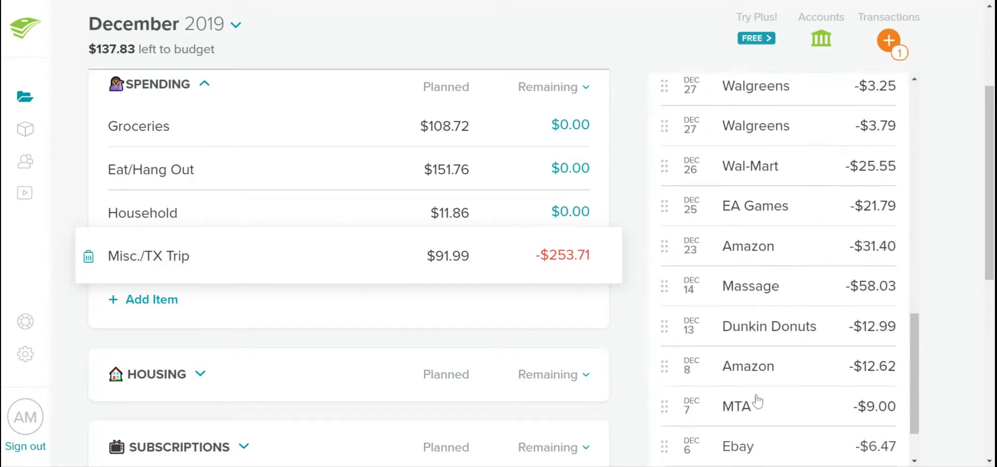
{"action": "scroll", "coordinate": [758, 400], "scroll_direction": "down", "scroll_amount": 2}
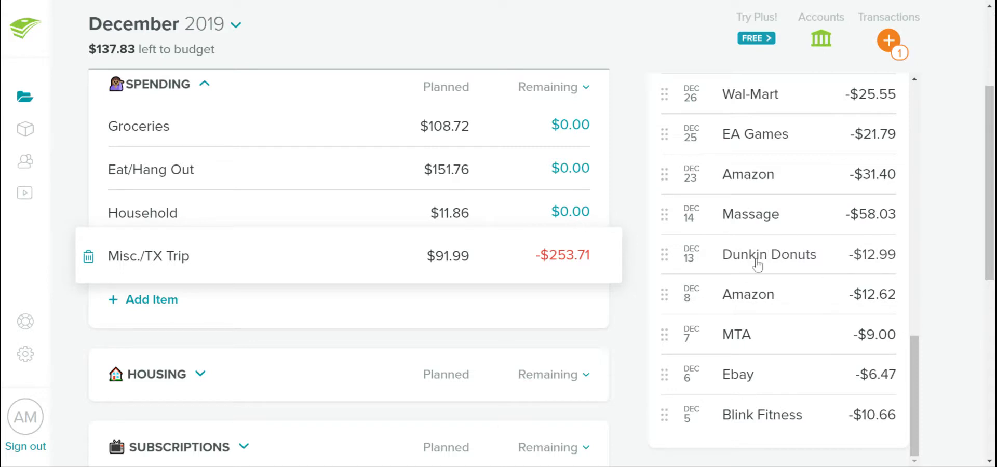
{"action": "scroll", "coordinate": [757, 218], "scroll_direction": "up", "scroll_amount": 2}
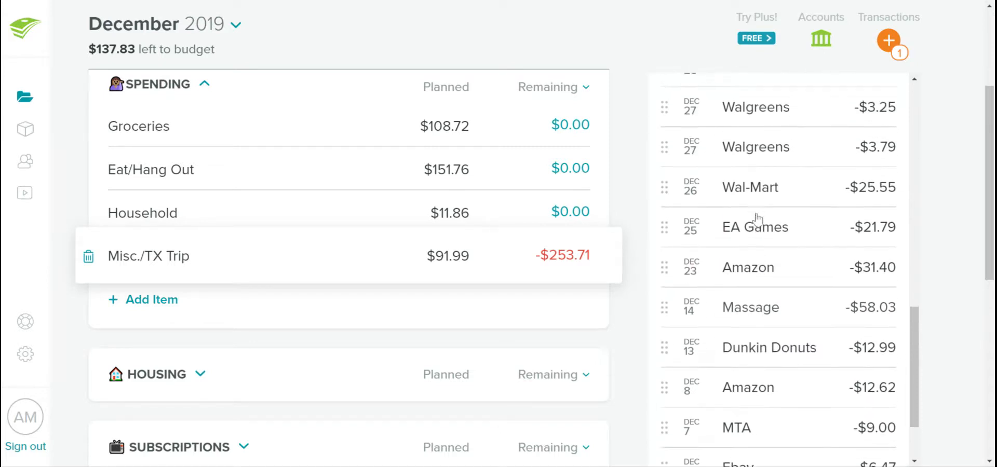
{"action": "scroll", "coordinate": [757, 218], "scroll_direction": "up", "scroll_amount": 3}
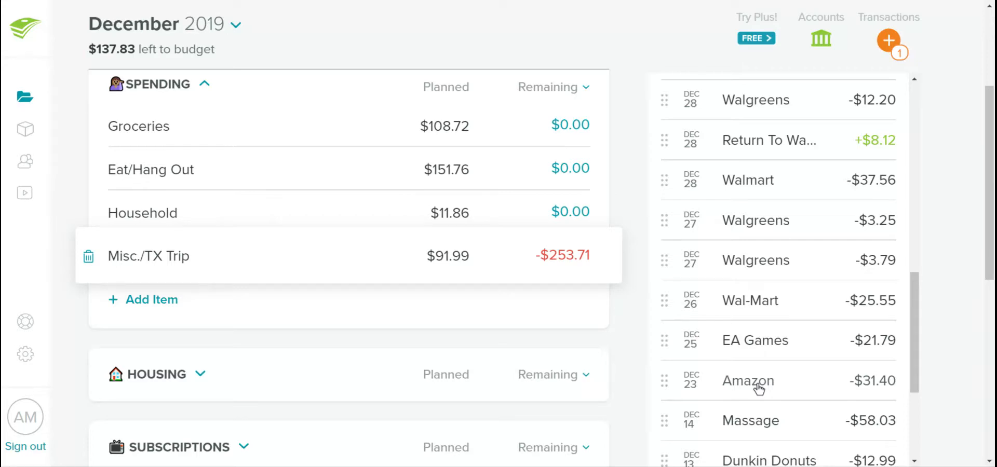
{"action": "scroll", "coordinate": [759, 387], "scroll_direction": "down", "scroll_amount": 1}
{"action": "scroll", "coordinate": [757, 391], "scroll_direction": "up", "scroll_amount": 1}
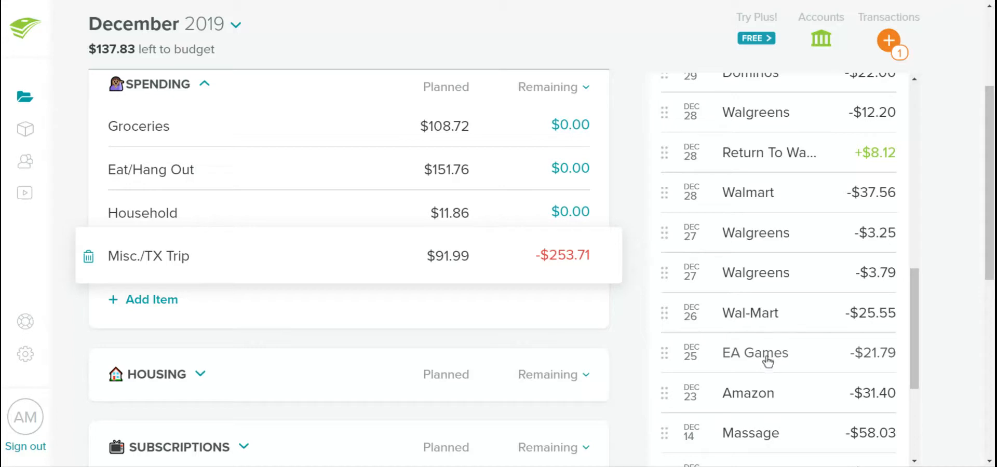
{"action": "scroll", "coordinate": [767, 361], "scroll_direction": "up", "scroll_amount": 3}
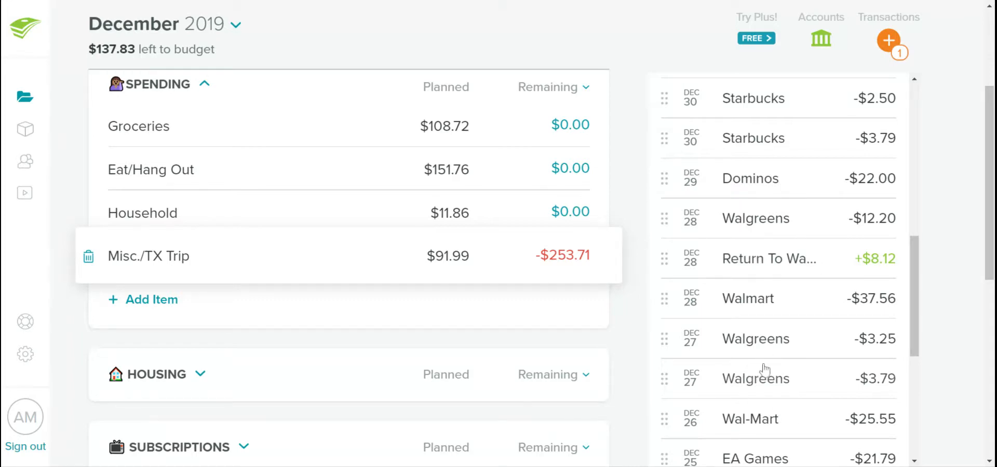
{"action": "scroll", "coordinate": [765, 369], "scroll_direction": "up", "scroll_amount": 2}
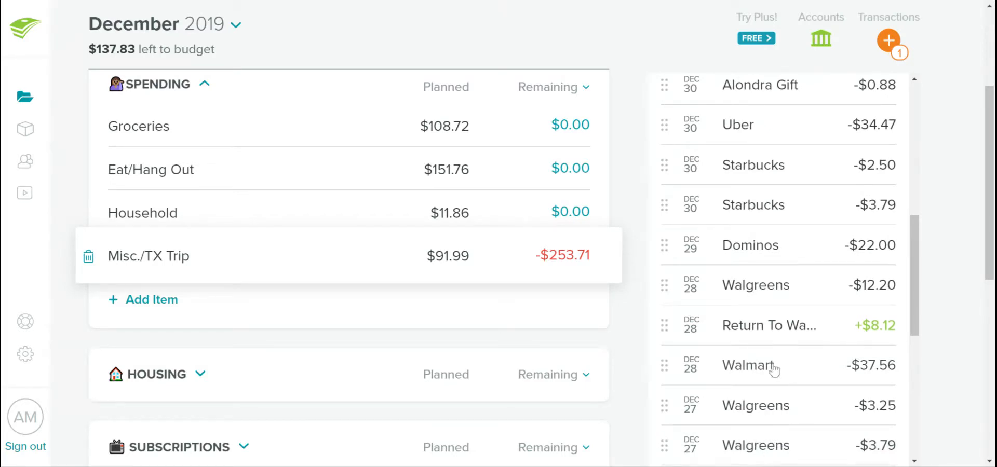
{"action": "scroll", "coordinate": [773, 372], "scroll_direction": "up", "scroll_amount": 1}
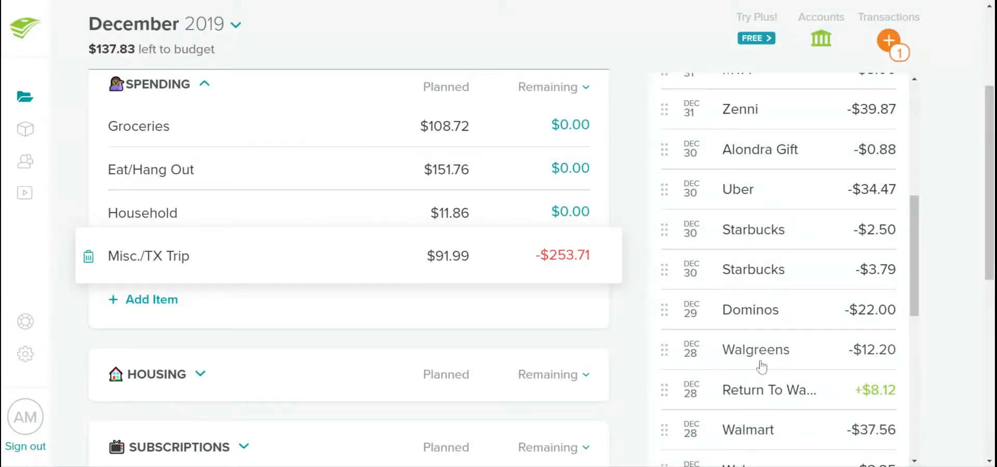
{"action": "scroll", "coordinate": [762, 358], "scroll_direction": "up", "scroll_amount": 3}
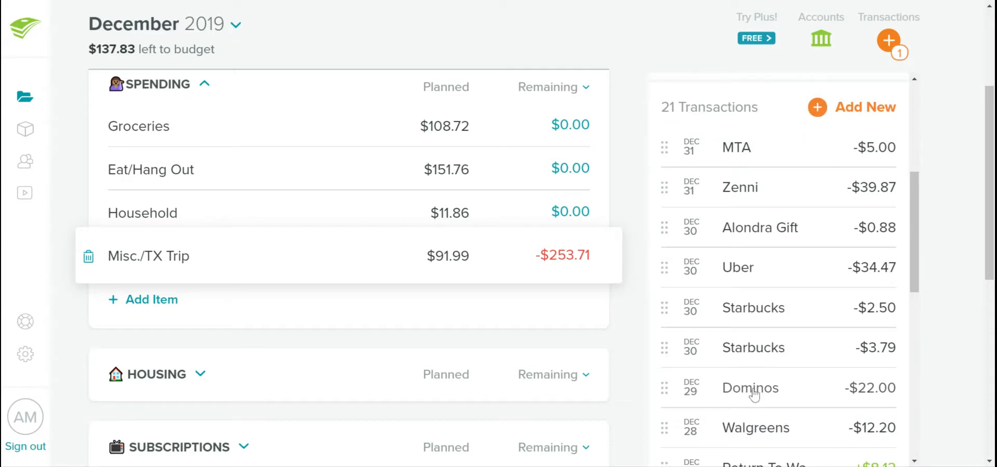
Set the planned amount for Misc./TX Trip under Spending to $345.70
{"action": "scroll", "coordinate": [748, 390], "scroll_direction": "up", "scroll_amount": 2}
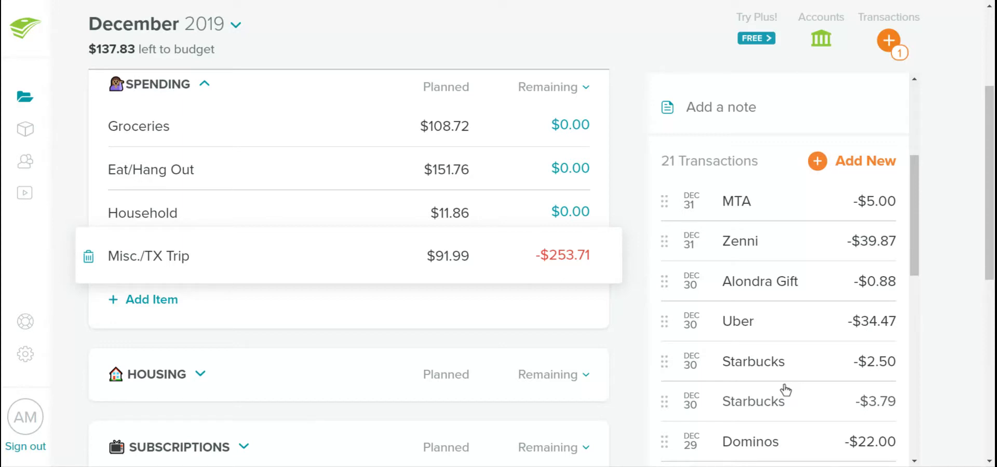
{"action": "scroll", "coordinate": [785, 391], "scroll_direction": "up", "scroll_amount": 1}
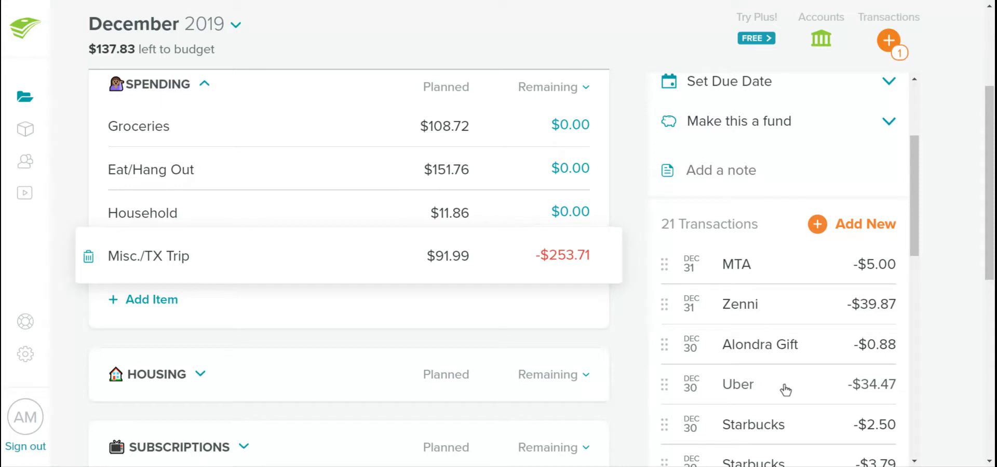
{"action": "scroll", "coordinate": [748, 345], "scroll_direction": "up", "scroll_amount": 1}
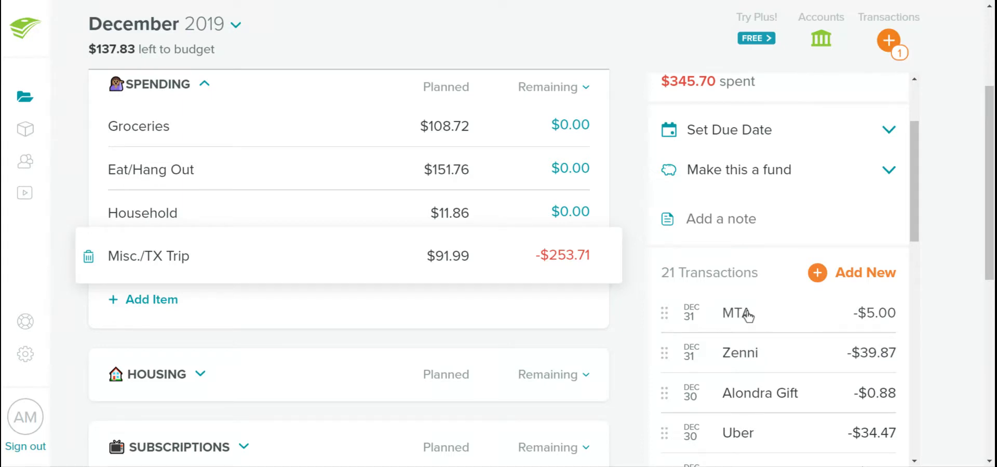
{"action": "scroll", "coordinate": [756, 343], "scroll_direction": "up", "scroll_amount": 3}
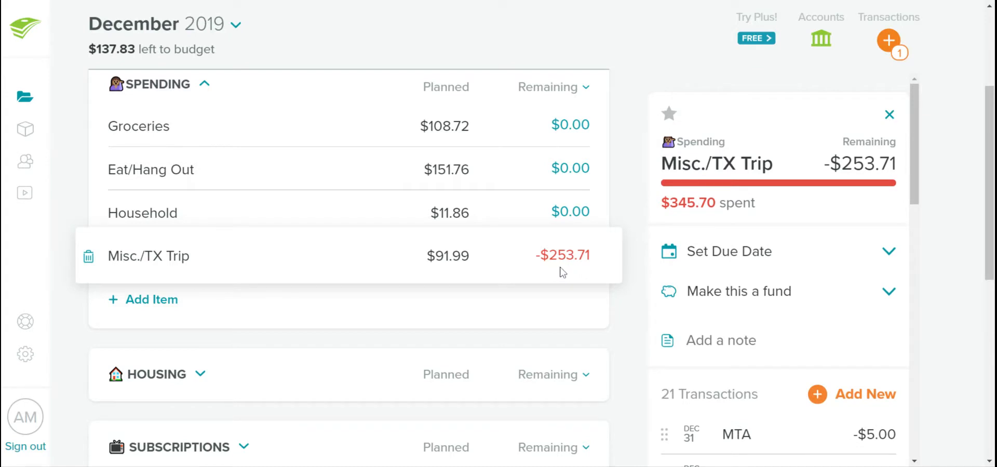
{"action": "left_click", "coordinate": [442, 255]}
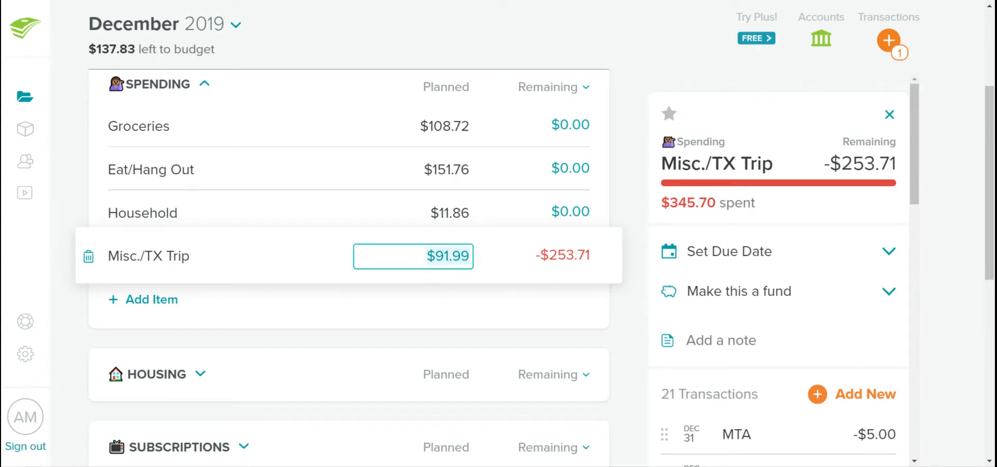
{"action": "type", "text": "345.7"}
{"action": "key", "text": "Return"}
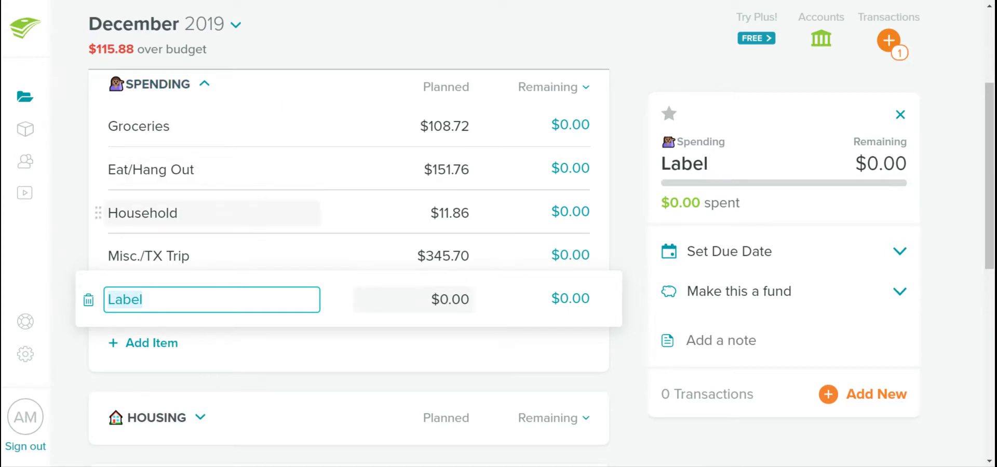
Expand the Housing group and collapse the Spending group
{"action": "scroll", "coordinate": [197, 218], "scroll_direction": "down", "scroll_amount": 4}
{"action": "left_click", "coordinate": [199, 216]}
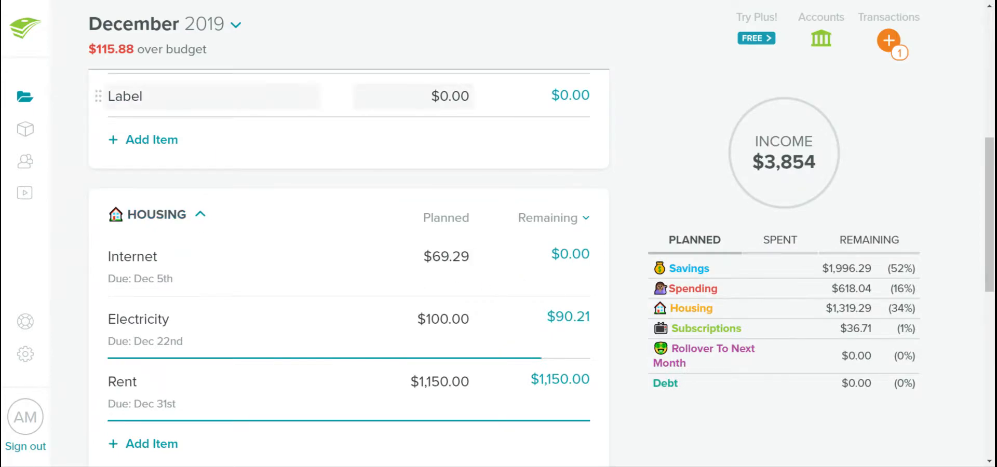
{"action": "scroll", "coordinate": [202, 176], "scroll_direction": "up", "scroll_amount": 5}
{"action": "left_click", "coordinate": [204, 175]}
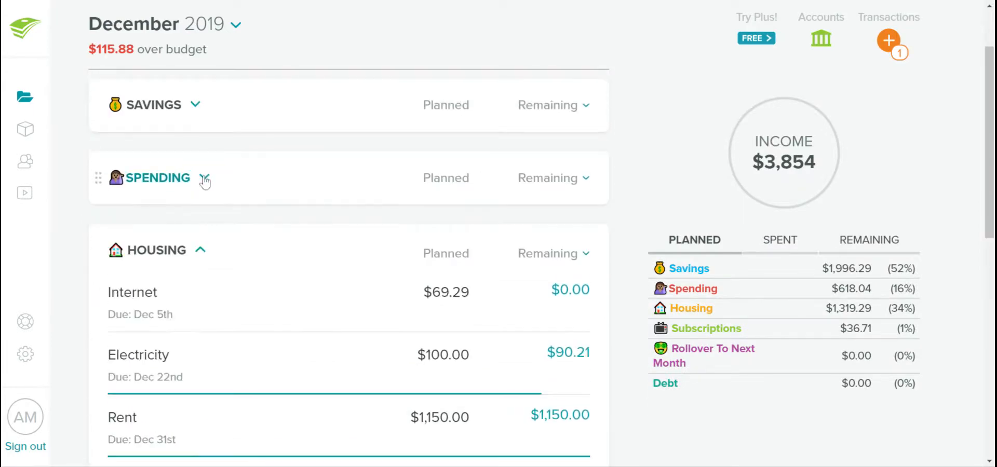
Set the planned amount for Electricity under Housing to $9.79 and collapse the Housing group
{"action": "scroll", "coordinate": [204, 176], "scroll_direction": "down", "scroll_amount": 2}
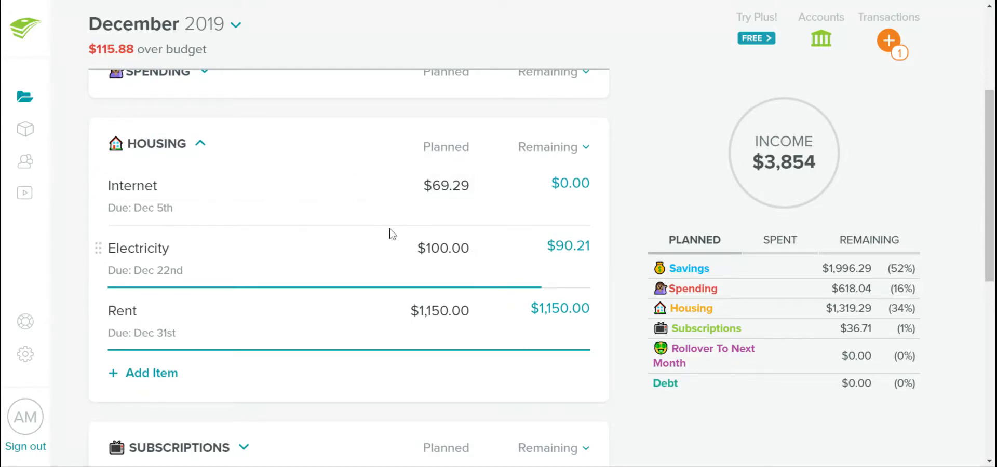
{"action": "left_click", "coordinate": [441, 248]}
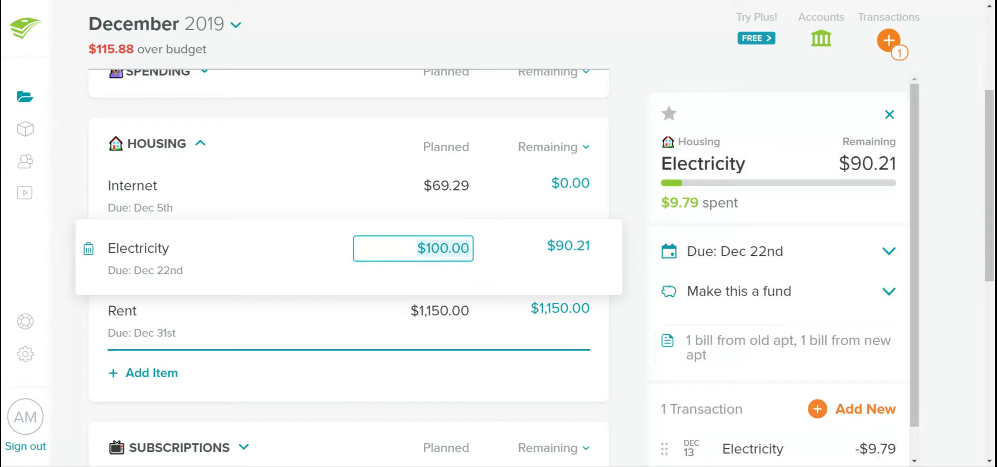
{"action": "type", "text": "9.79"}
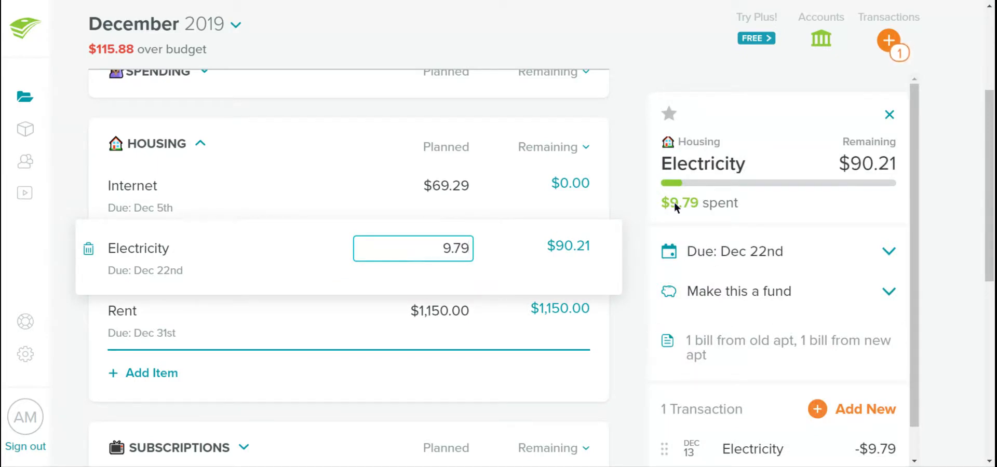
{"action": "key", "text": "Tab"}
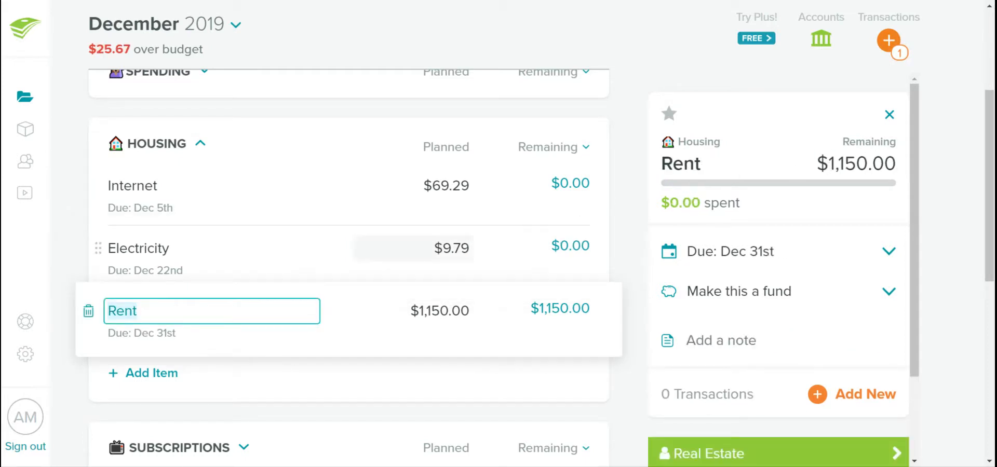
{"action": "left_click", "coordinate": [413, 249]}
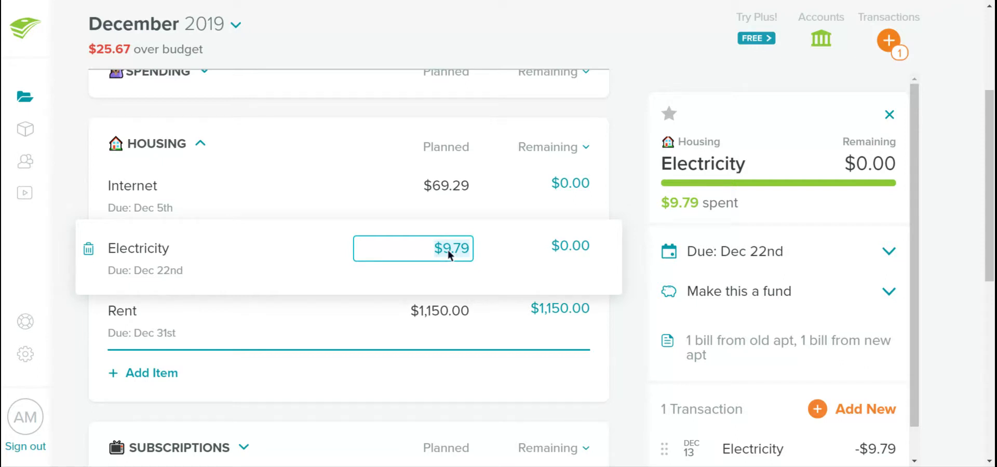
{"action": "left_click", "coordinate": [328, 247]}
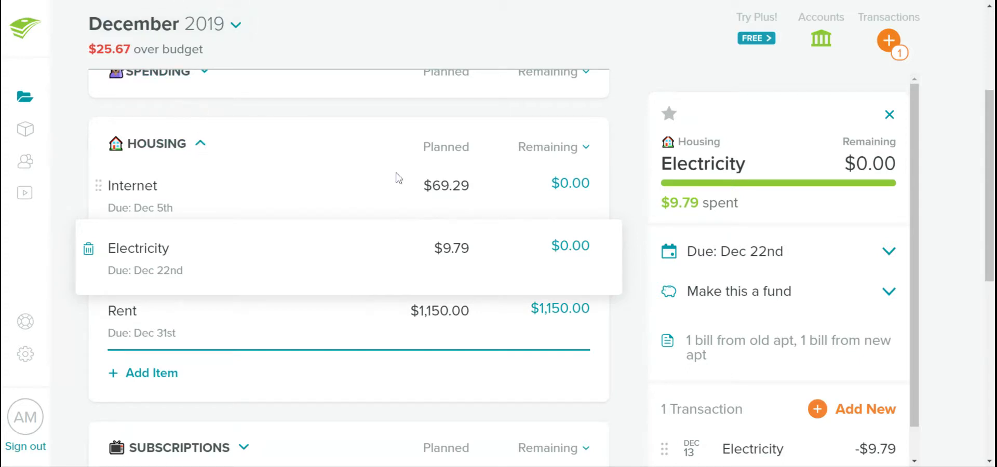
{"action": "left_click", "coordinate": [201, 143]}
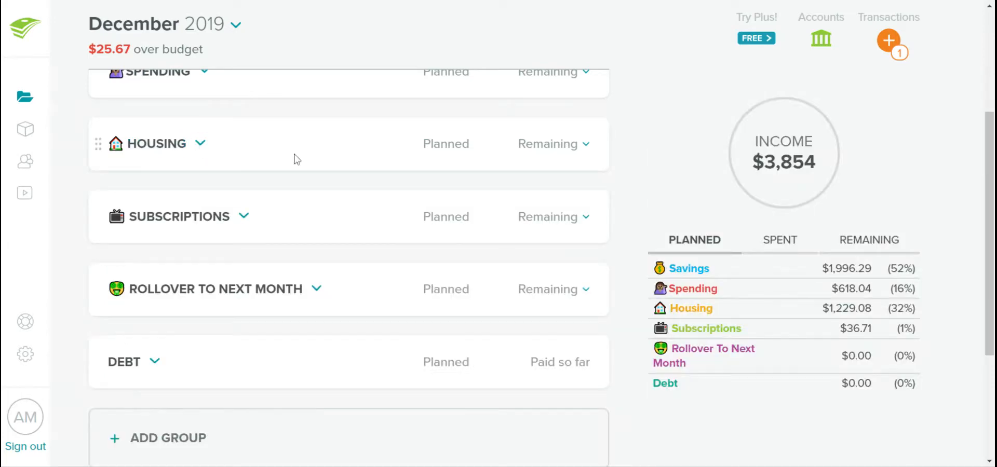
Track a $12.99 expense dated 12/31/19 for Netflix under Subscriptions, and collapse that group when done
{"action": "left_click", "coordinate": [244, 216]}
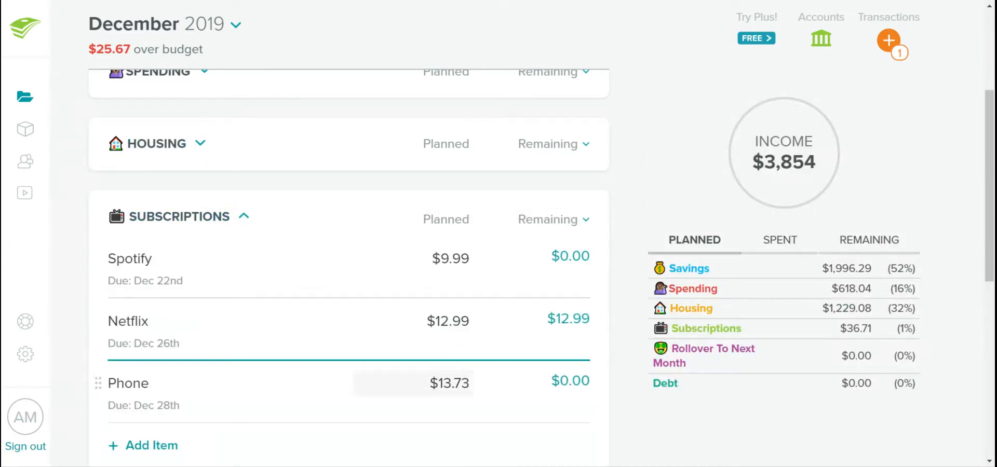
{"action": "left_click", "coordinate": [487, 323]}
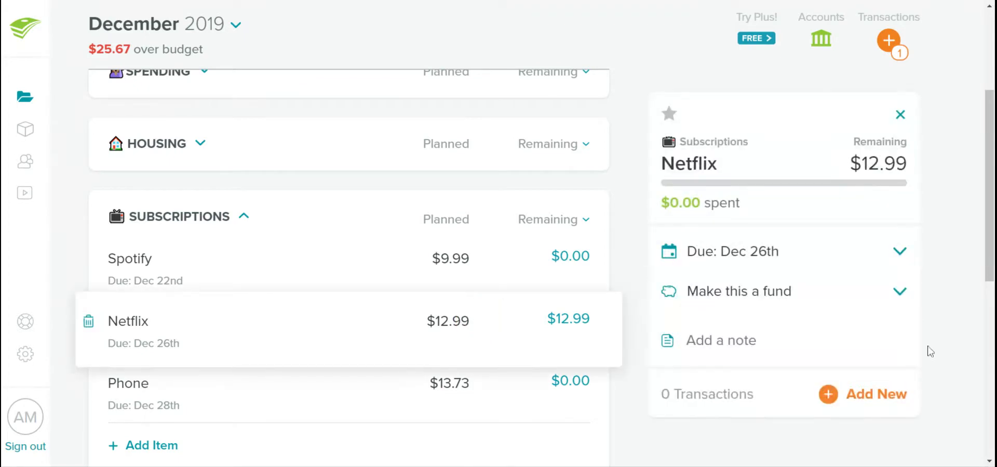
{"action": "left_click", "coordinate": [876, 396]}
{"action": "type", "text": "12."}
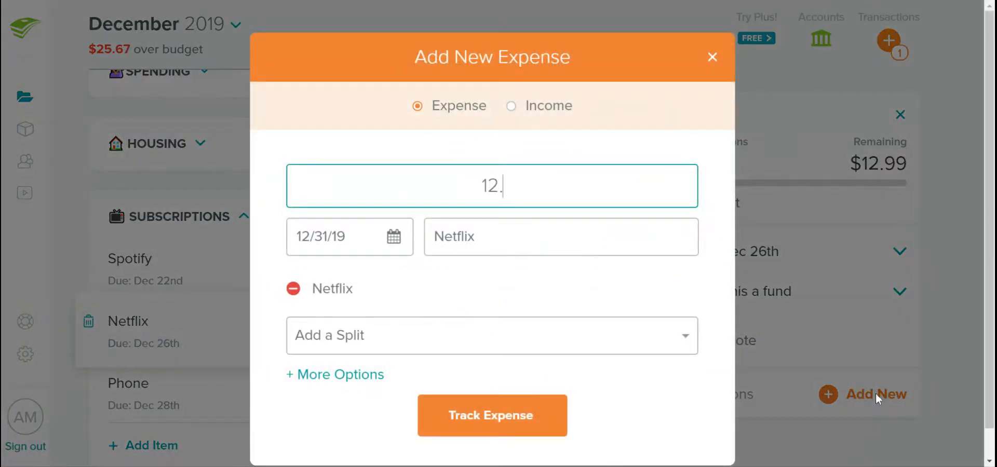
{"action": "type", "text": "99"}
{"action": "left_click", "coordinate": [531, 421]}
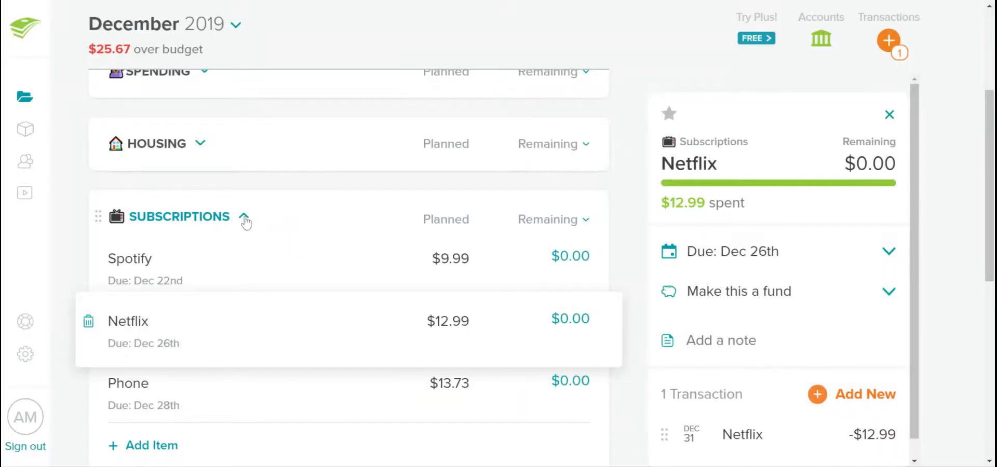
{"action": "left_click", "coordinate": [244, 217]}
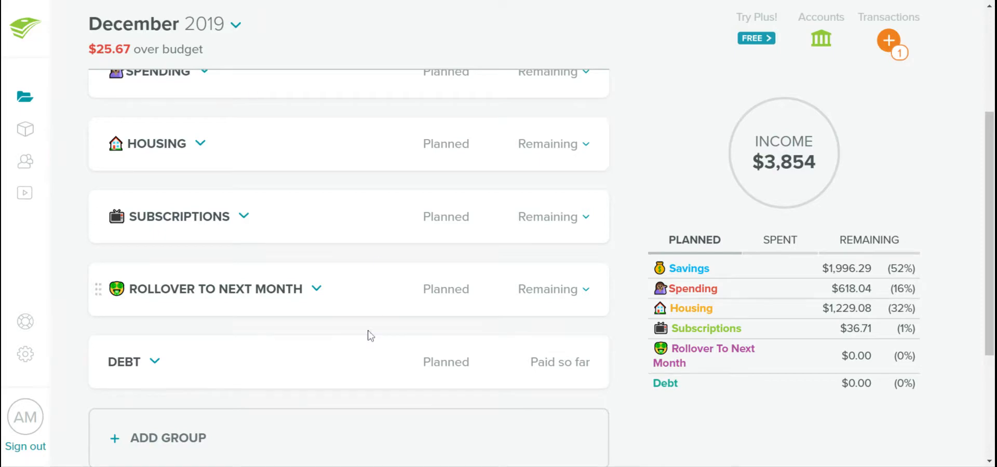
{"action": "scroll", "coordinate": [329, 405], "scroll_direction": "down", "scroll_amount": 4}
{"action": "scroll", "coordinate": [328, 405], "scroll_direction": "up", "scroll_amount": 5}
{"action": "scroll", "coordinate": [331, 405], "scroll_direction": "up", "scroll_amount": 3}
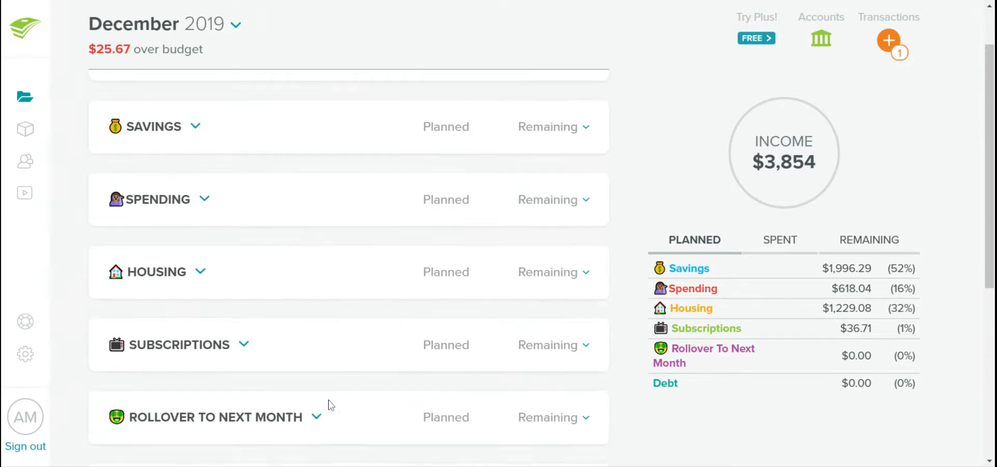